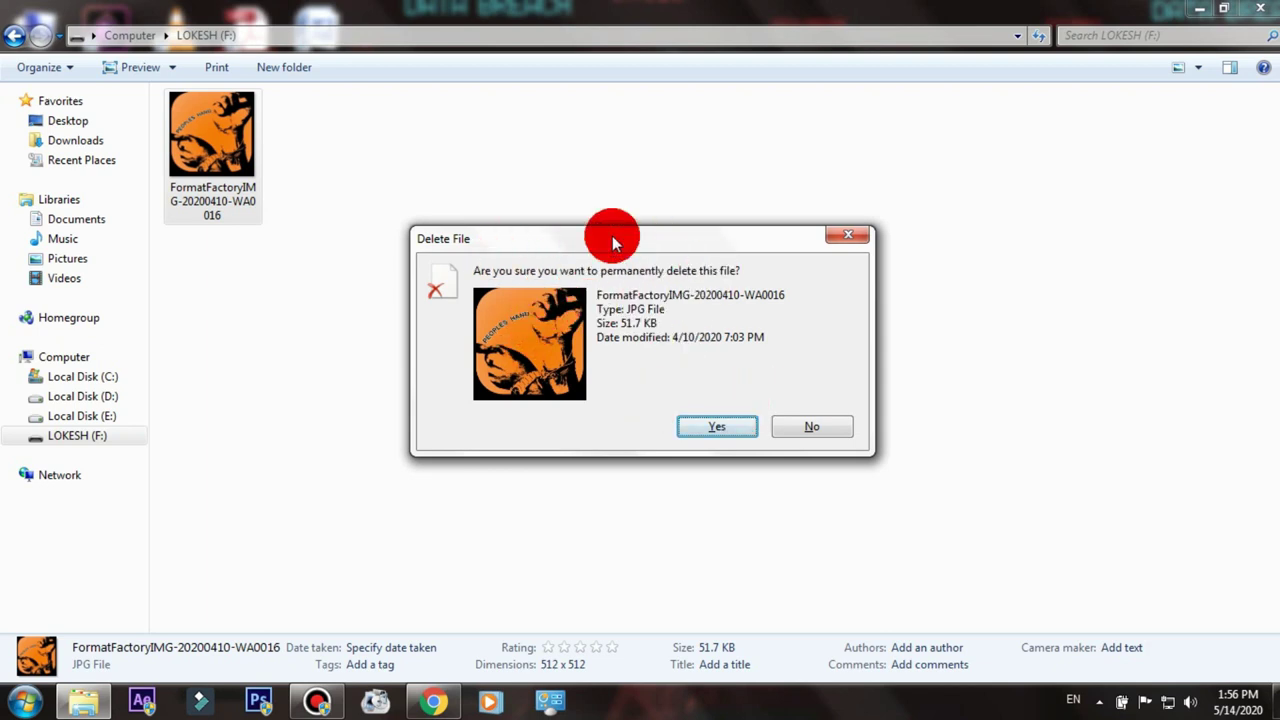
Permanently delete the JPG image from the removable F: drive, check the emptied drive, and close the file window
{"action": "left_click", "coordinate": [703, 431]}
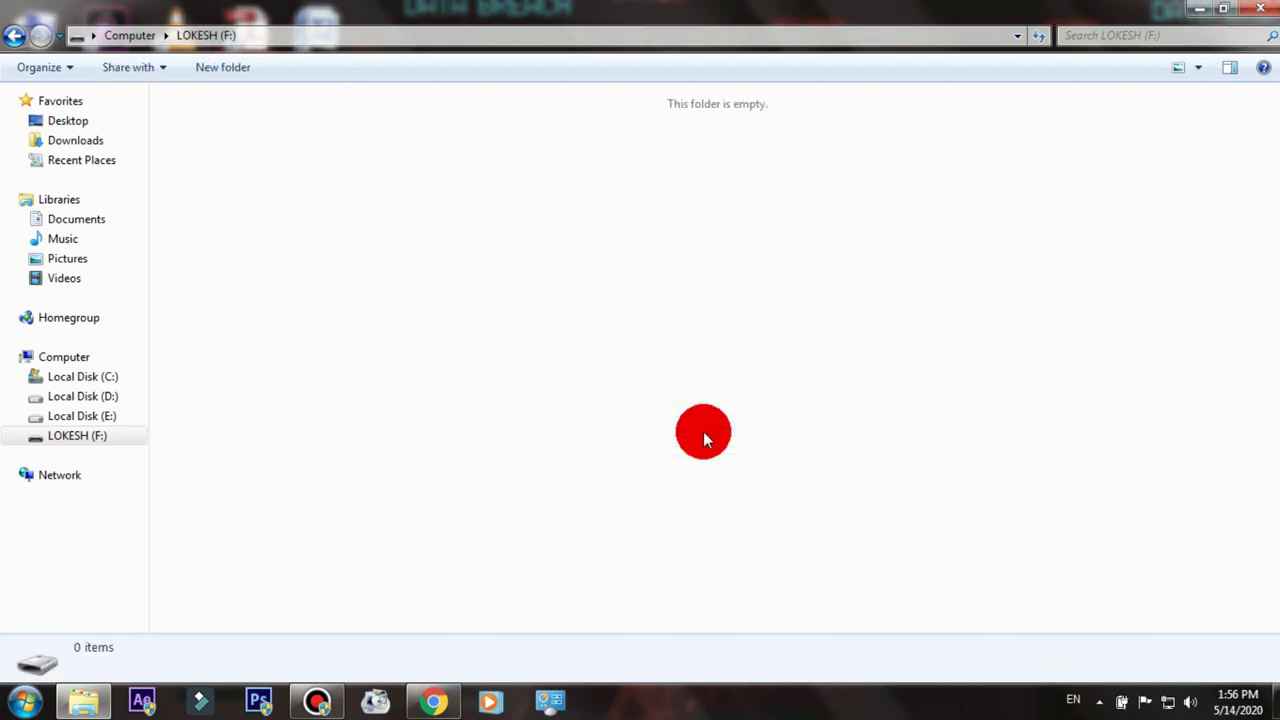
{"action": "left_click", "coordinate": [14, 35]}
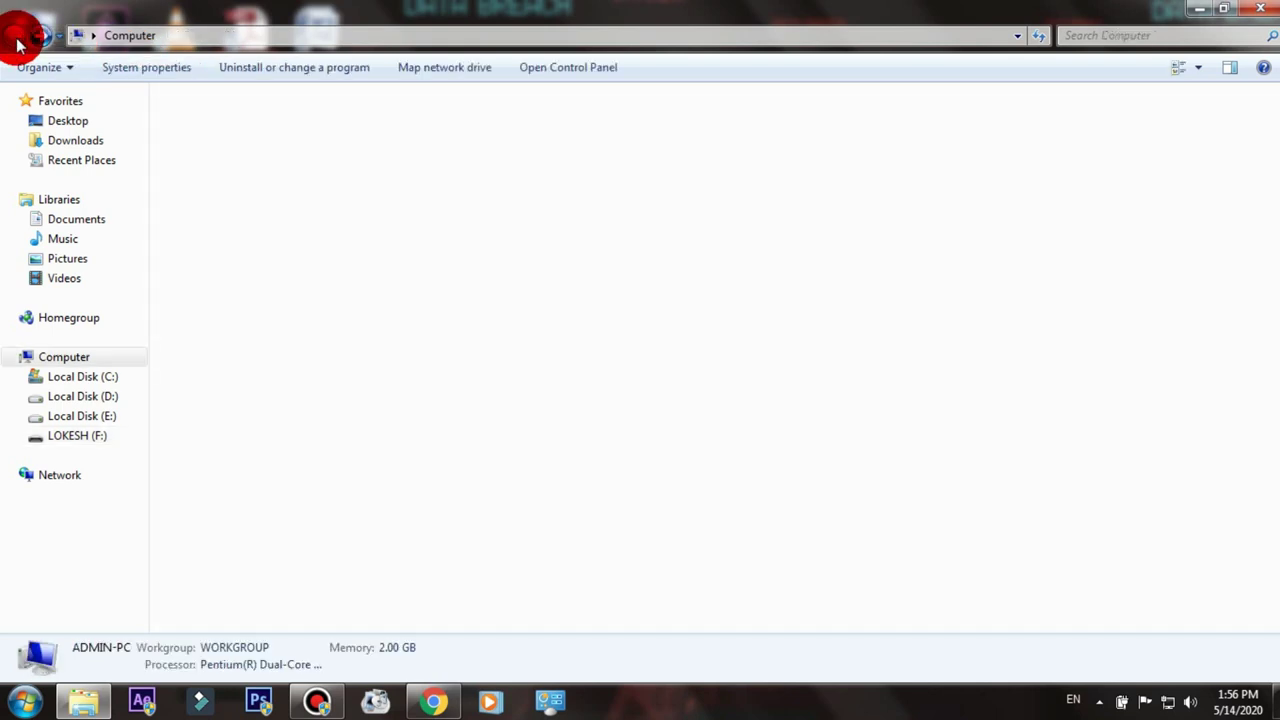
{"action": "double_click", "coordinate": [249, 222]}
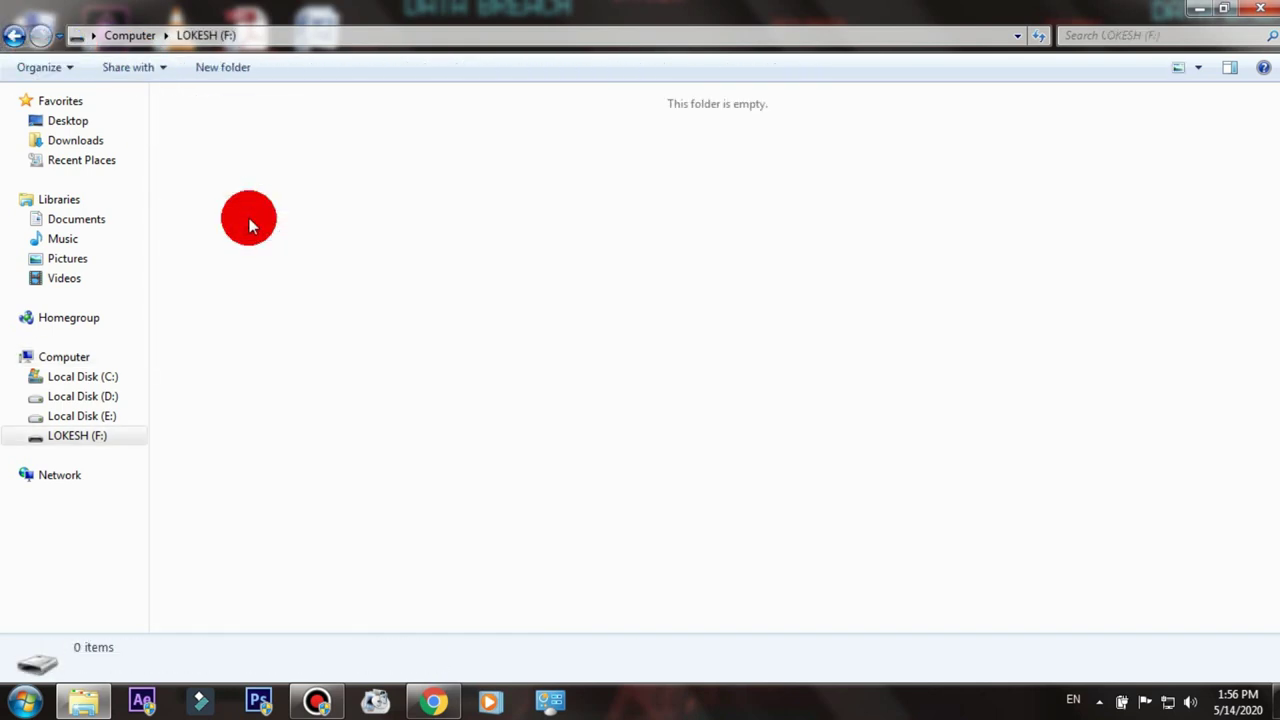
{"action": "left_click", "coordinate": [14, 35]}
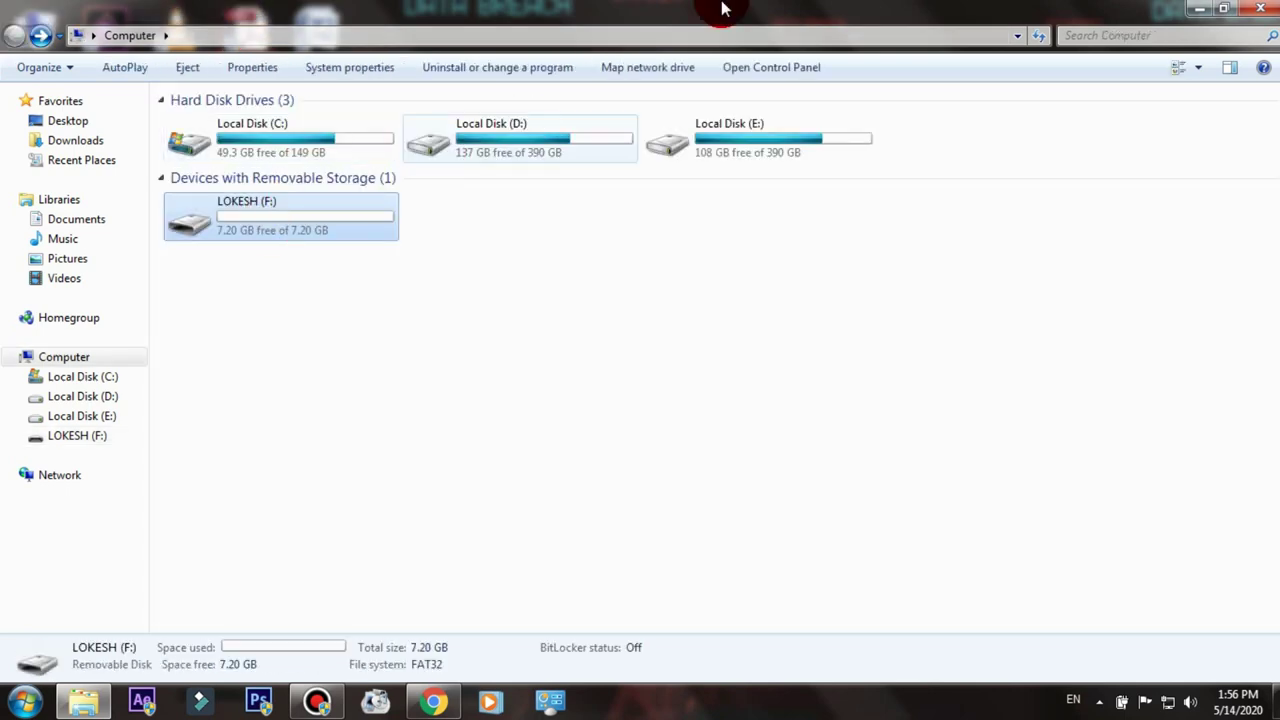
{"action": "left_click", "coordinate": [1268, 9]}
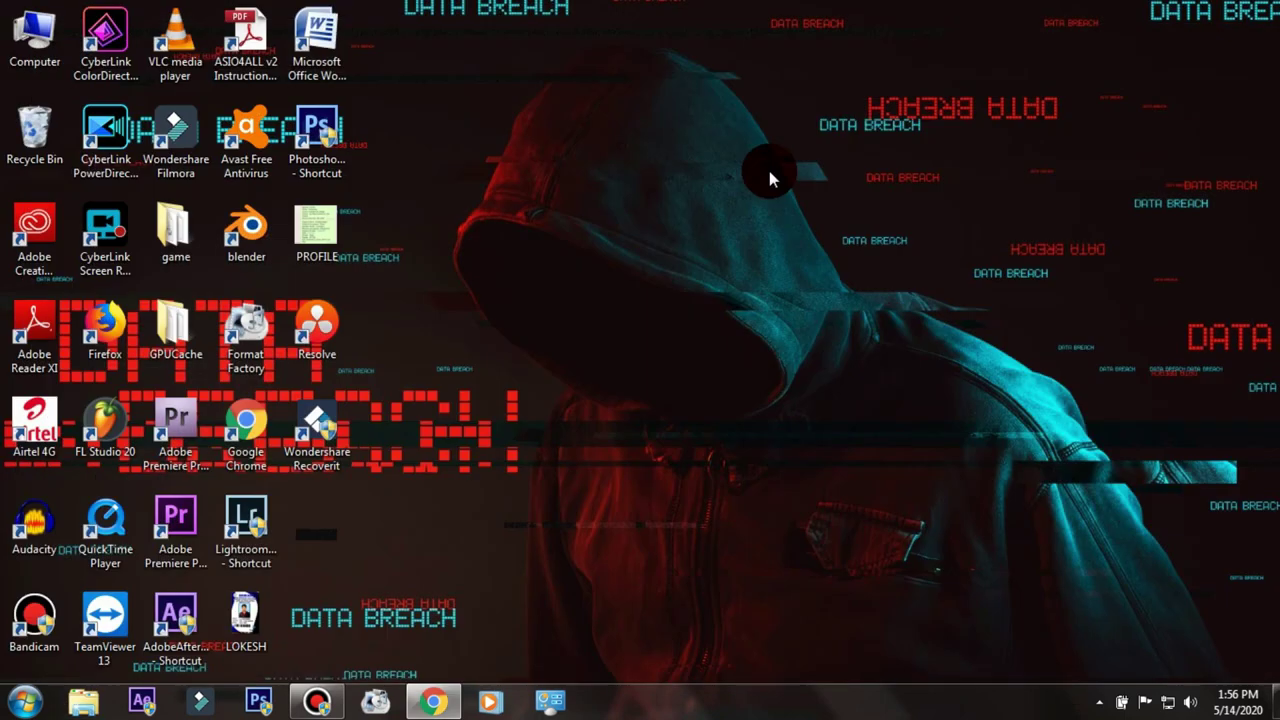
Switch to Chrome and show the Wondershare Recuva Data Recovery Review page listed in the recuva search results
{"action": "left_click", "coordinate": [433, 702]}
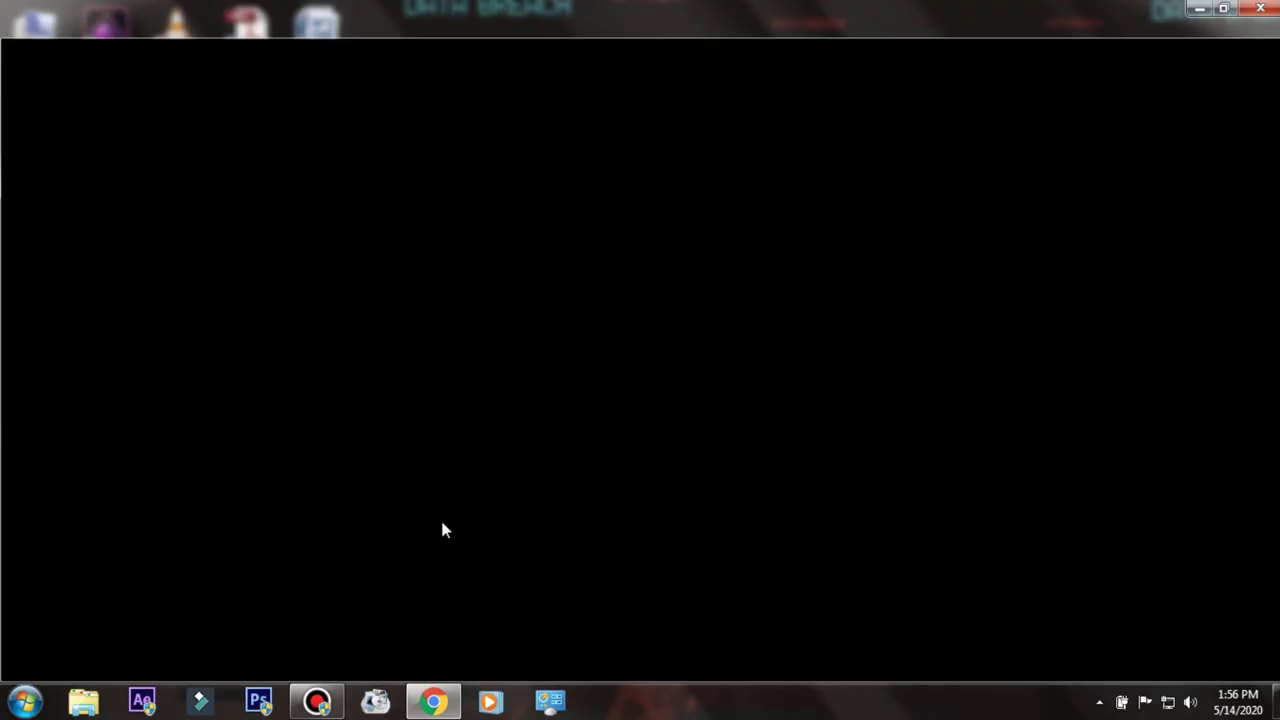
{"action": "left_click", "coordinate": [689, 375]}
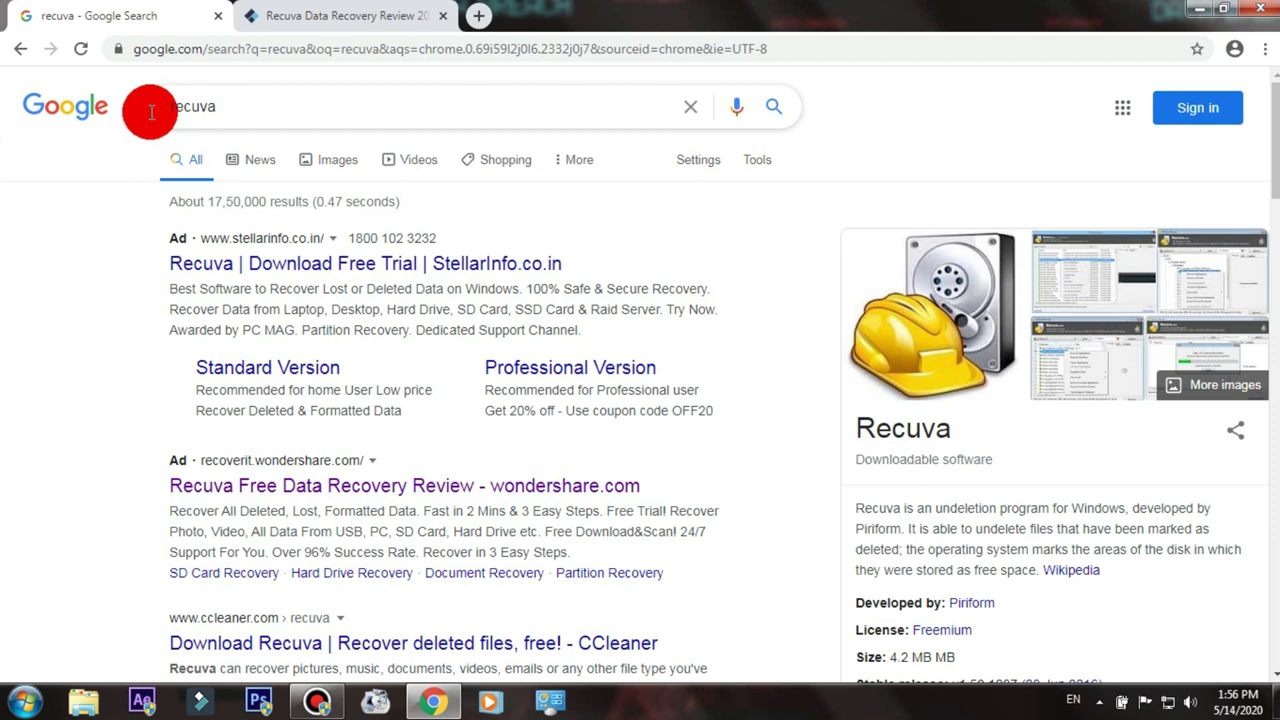
{"action": "left_click_drag", "start_coordinate": [152, 110], "coordinate": [243, 91]}
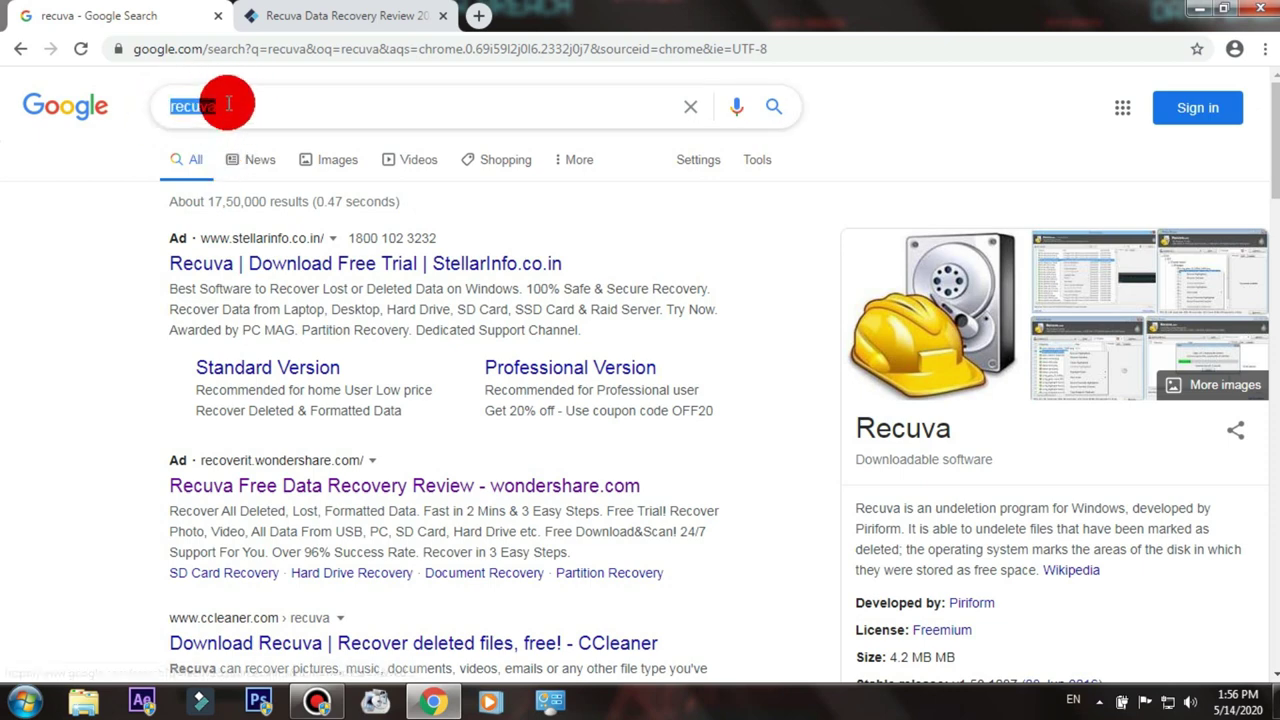
{"action": "left_click", "coordinate": [85, 300]}
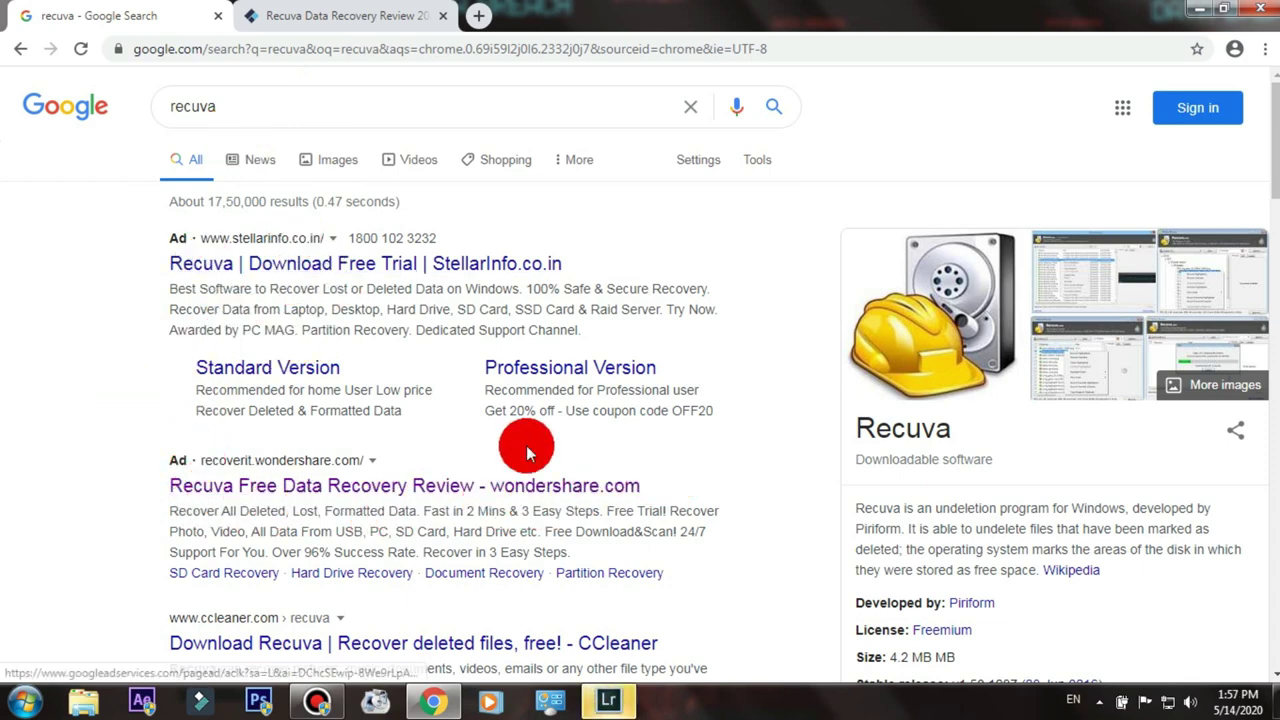
{"action": "left_click", "coordinate": [256, 490]}
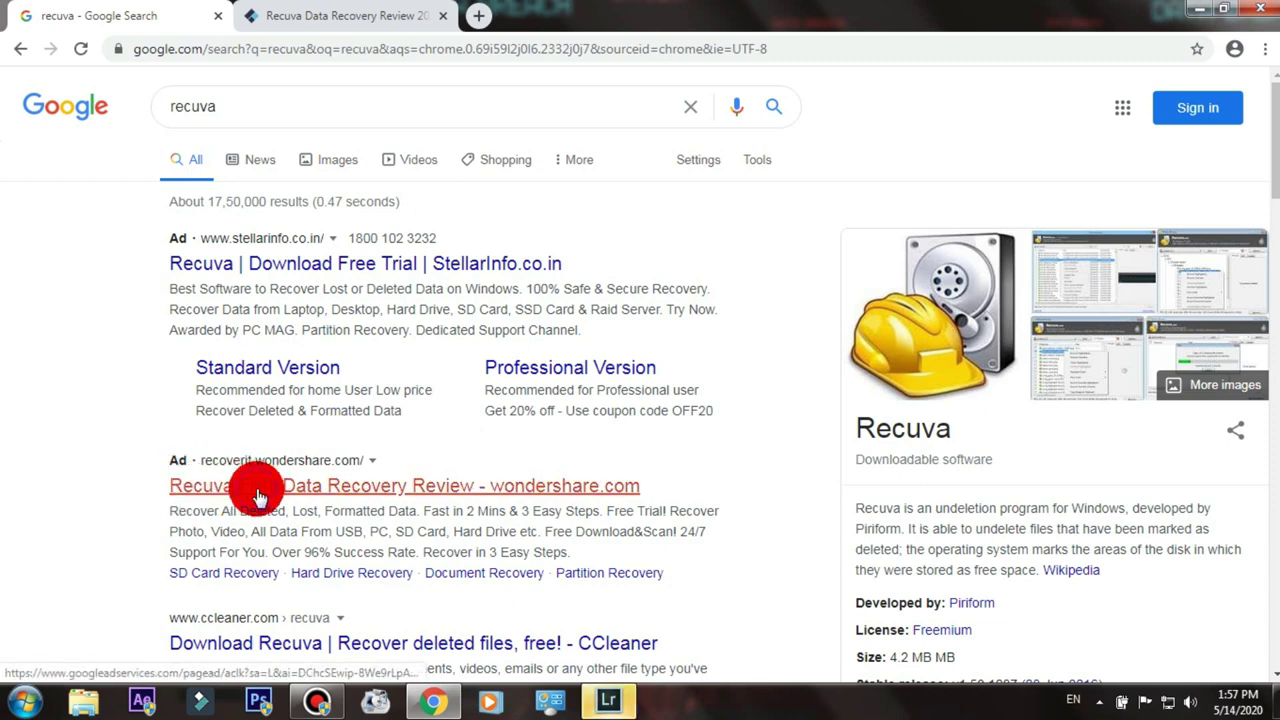
{"action": "right_click", "coordinate": [257, 493]}
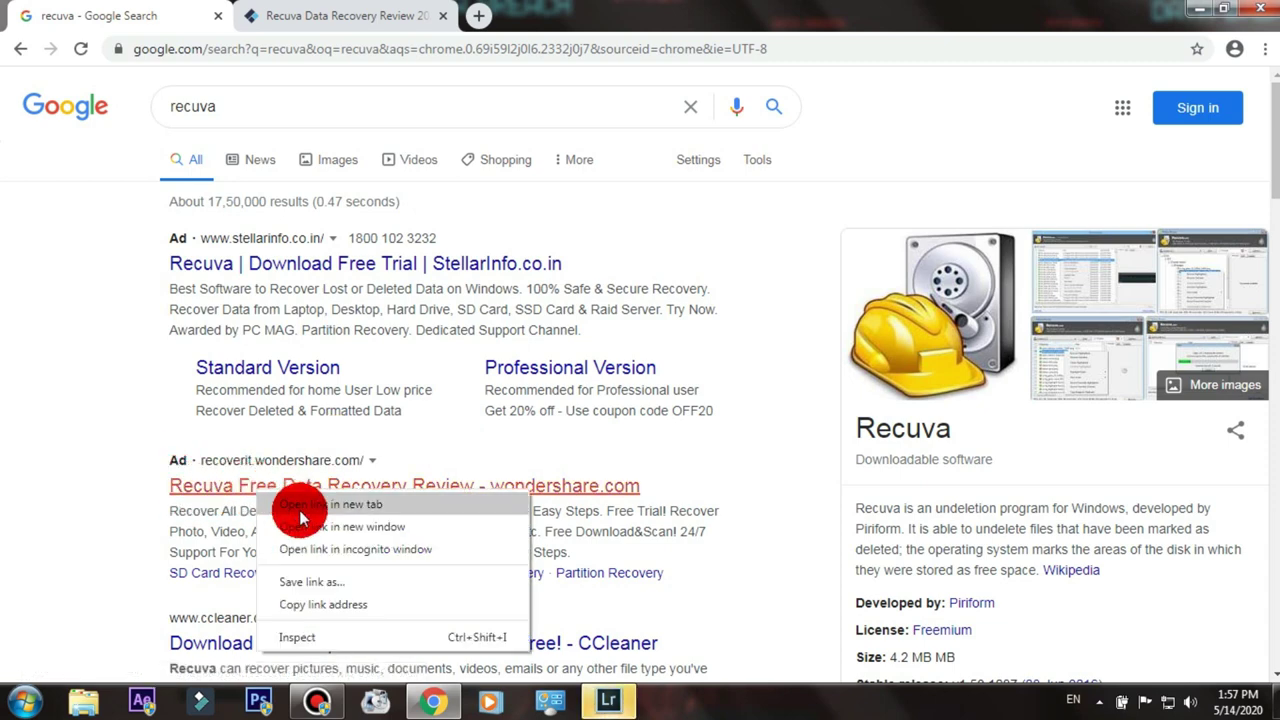
{"action": "left_click", "coordinate": [288, 10]}
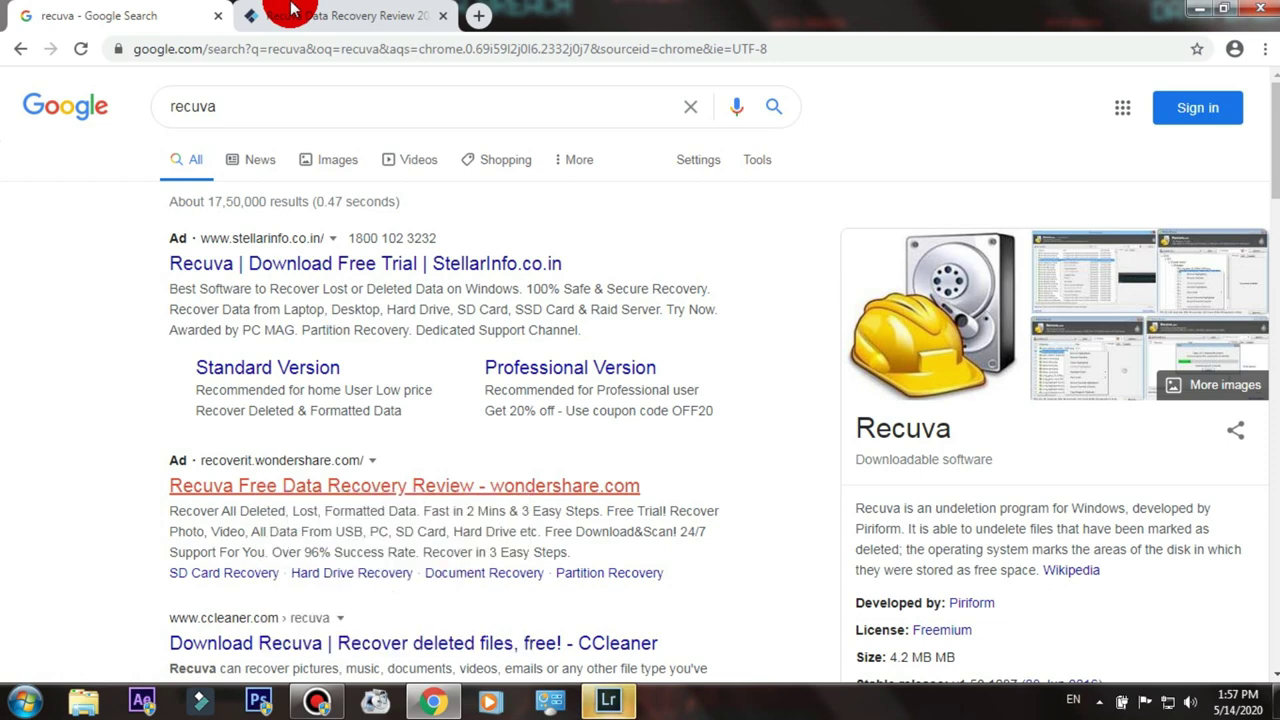
{"action": "left_click", "coordinate": [290, 10]}
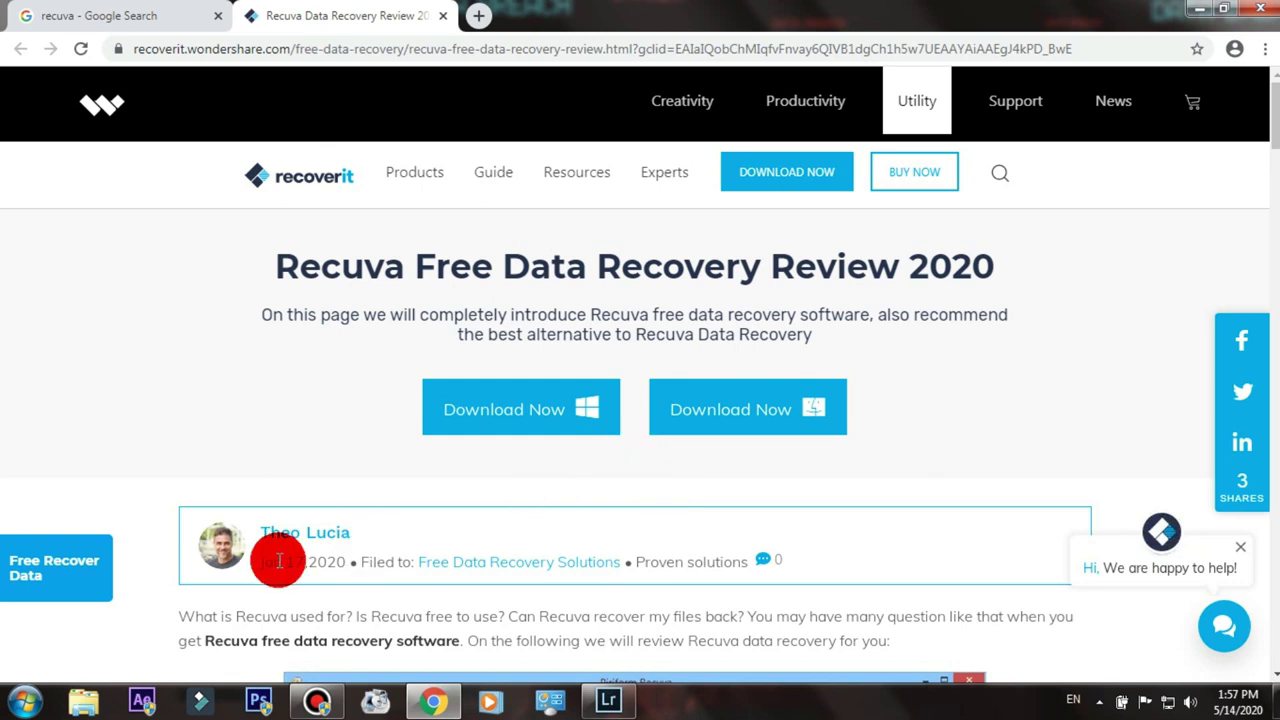
Download the Windows version of Recoverit from the review page and run the downloaded recoverit_setup_full4280 (2) installer
{"action": "left_click", "coordinate": [540, 411]}
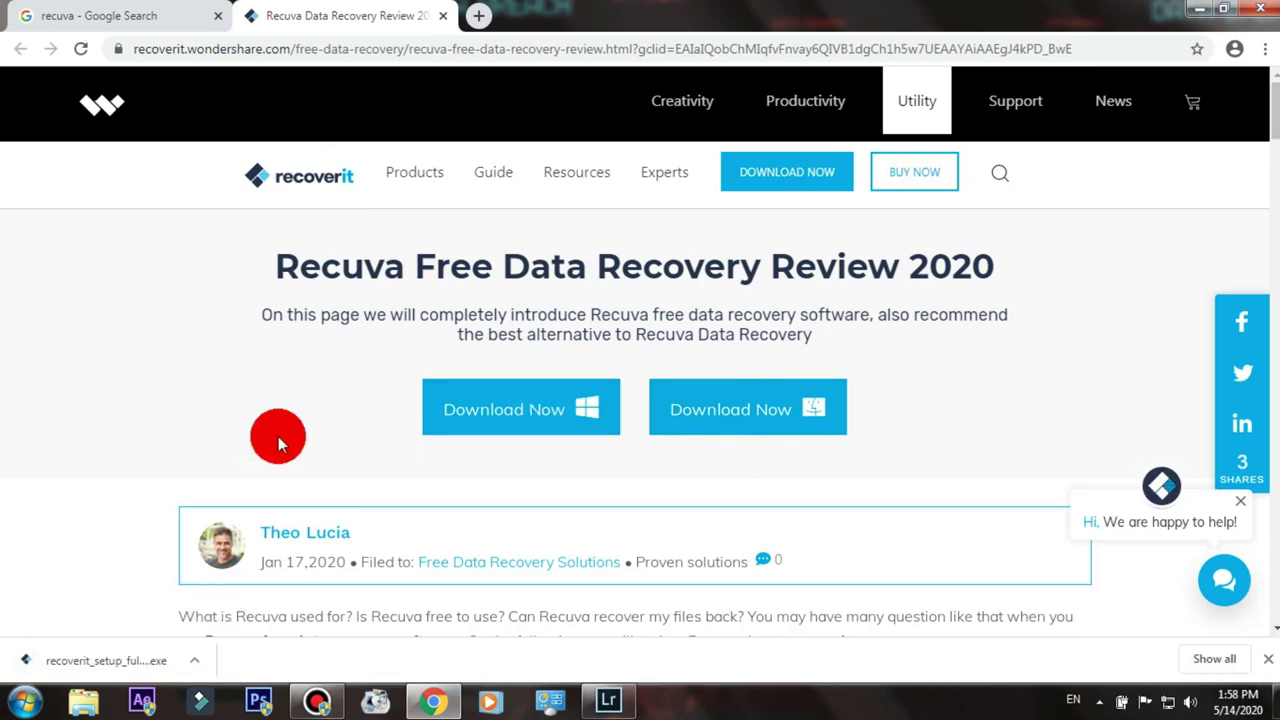
{"action": "left_click", "coordinate": [194, 661]}
{"action": "left_click", "coordinate": [244, 596]}
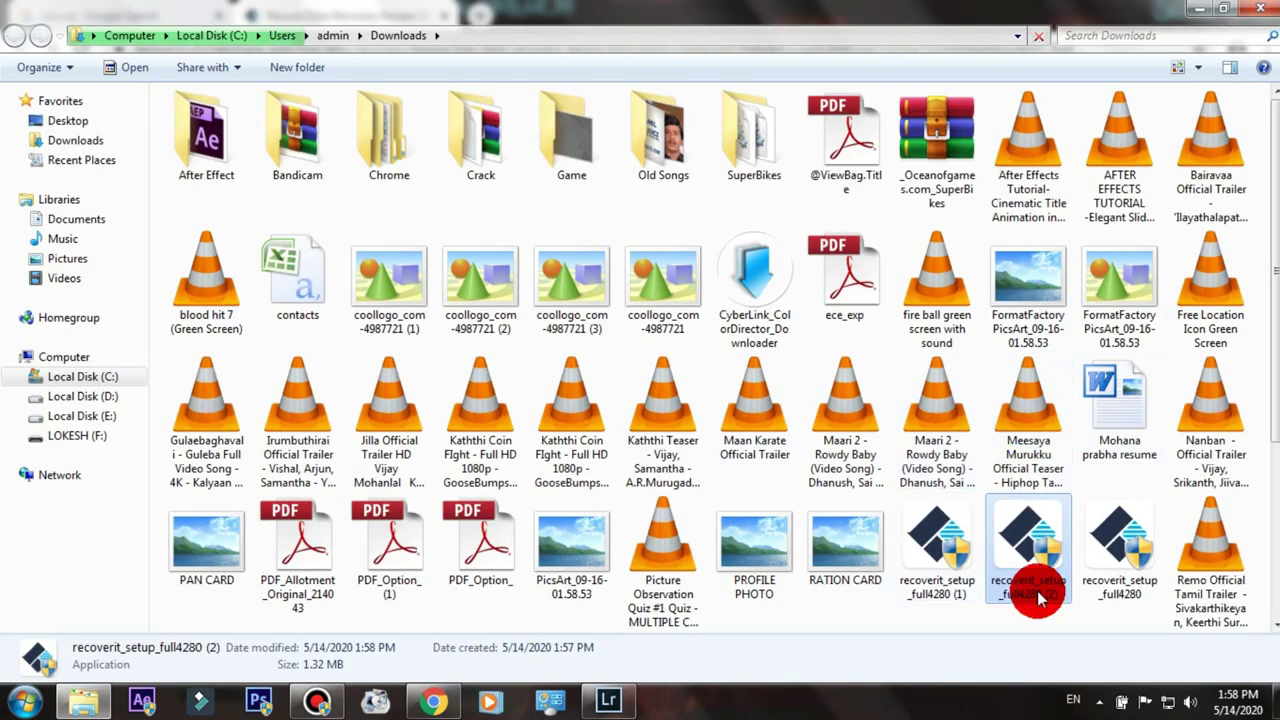
{"action": "double_click", "coordinate": [1025, 528]}
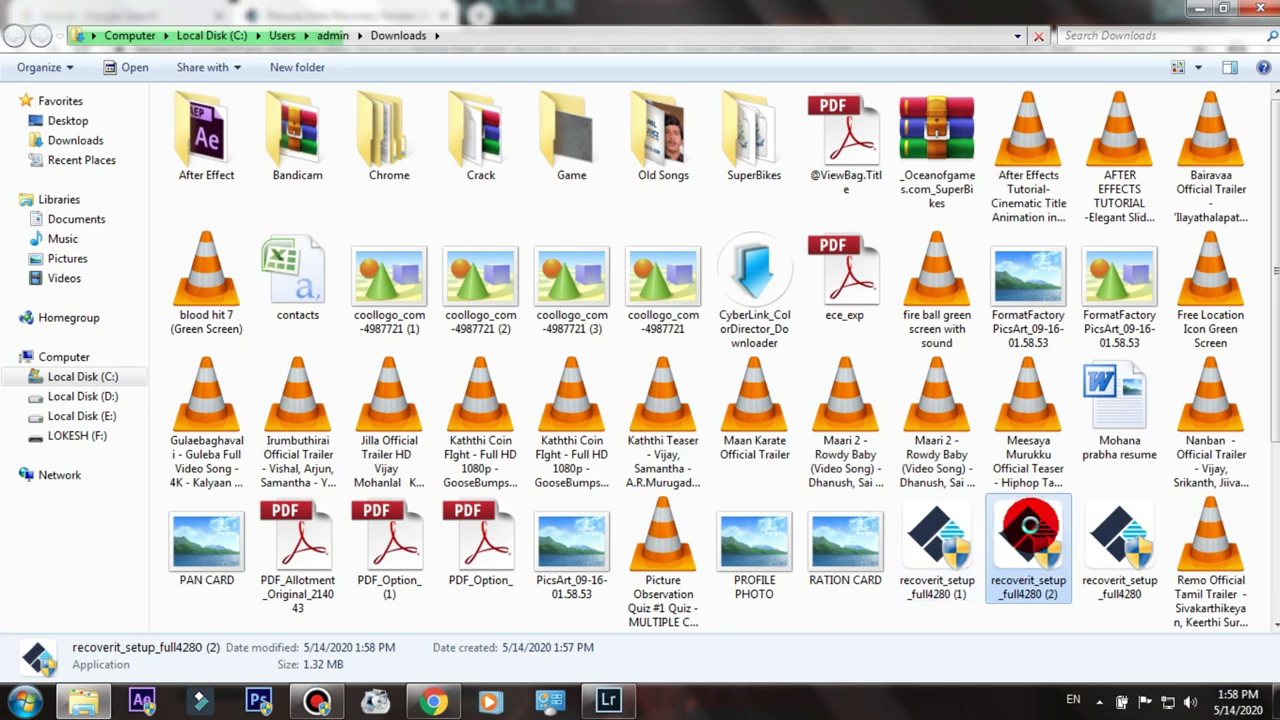
{"action": "right_click", "coordinate": [1030, 527]}
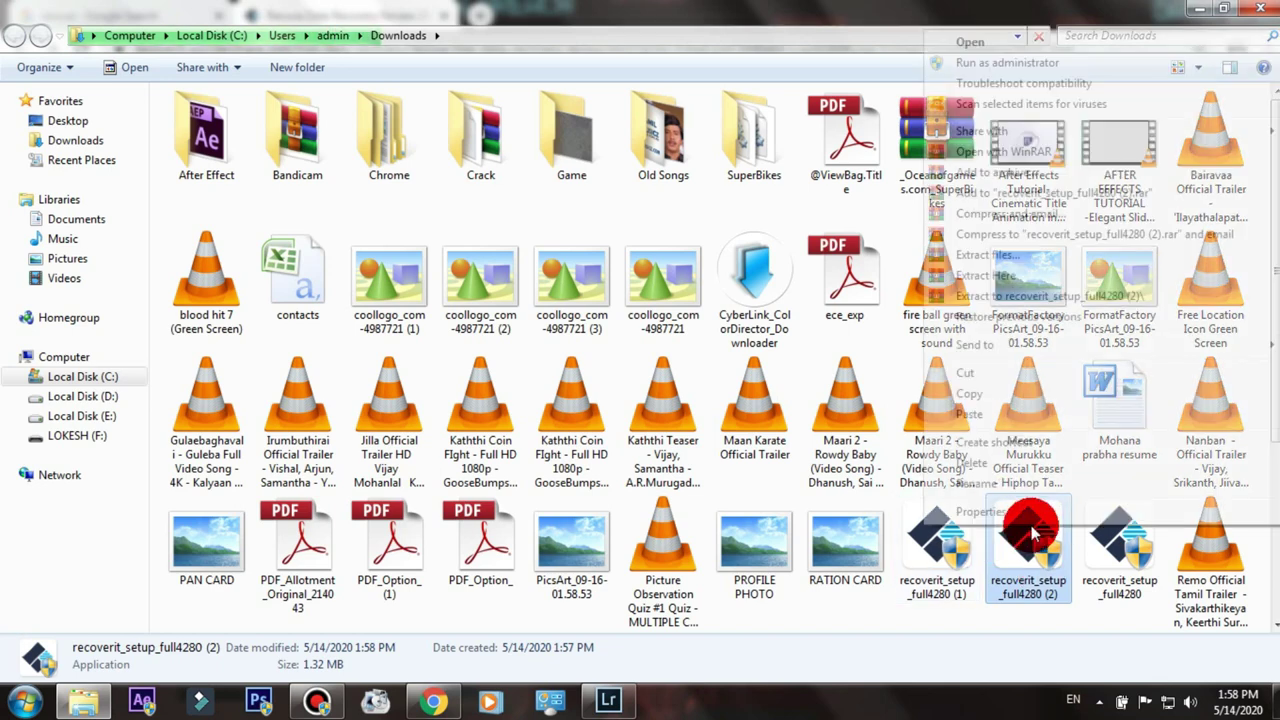
{"action": "left_click", "coordinate": [981, 41]}
Minimize the Downloads and browser windows and cancel the Lightroom licensing dialog
{"action": "left_click", "coordinate": [1204, 10]}
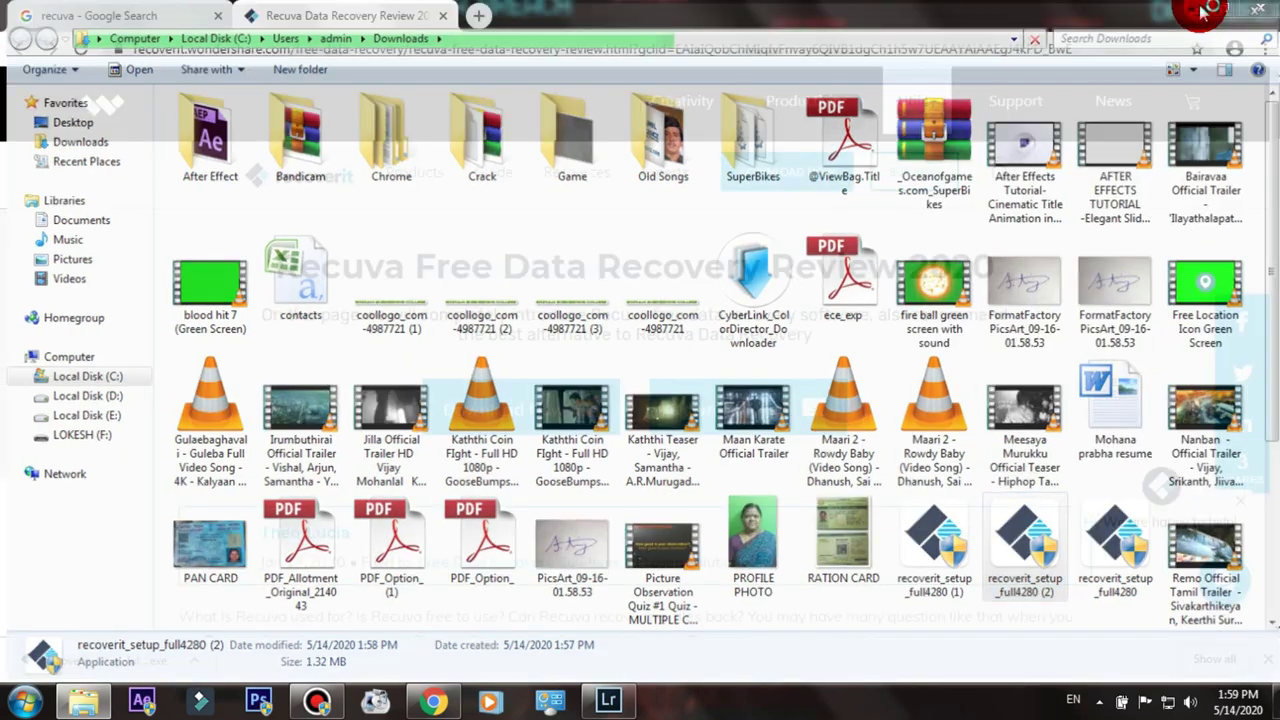
{"action": "left_click", "coordinate": [1207, 8]}
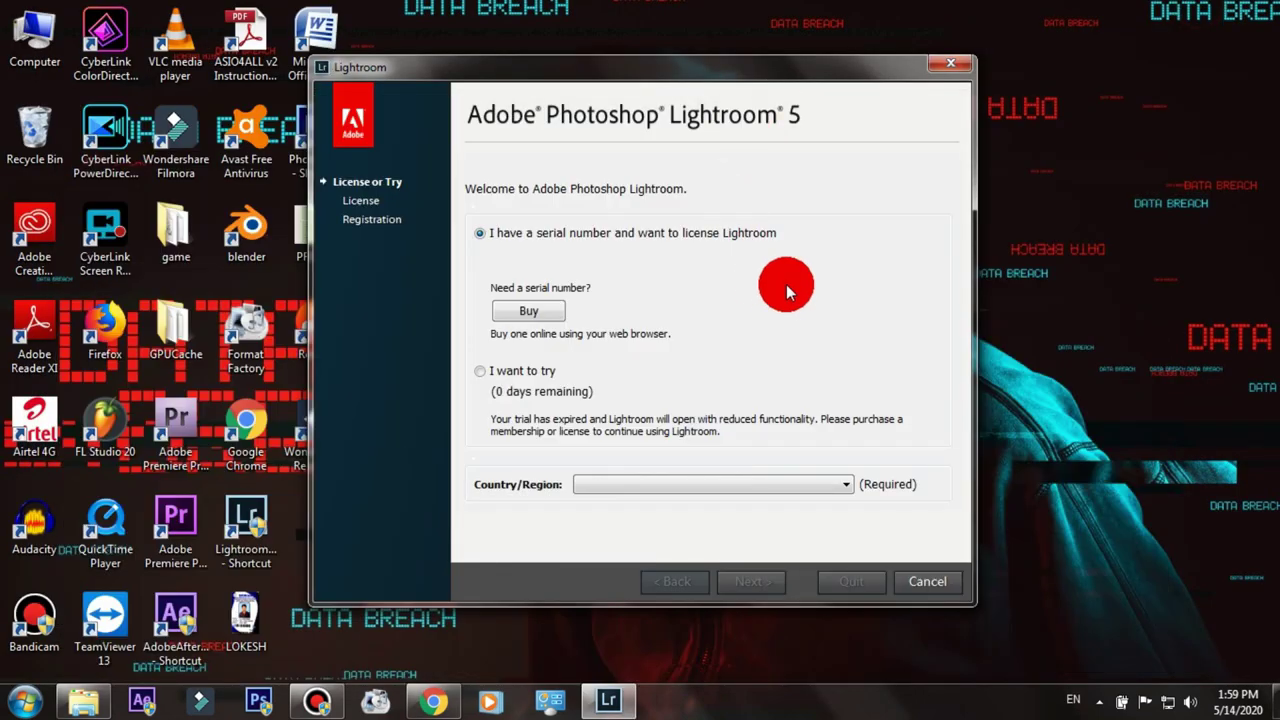
{"action": "left_click", "coordinate": [922, 583]}
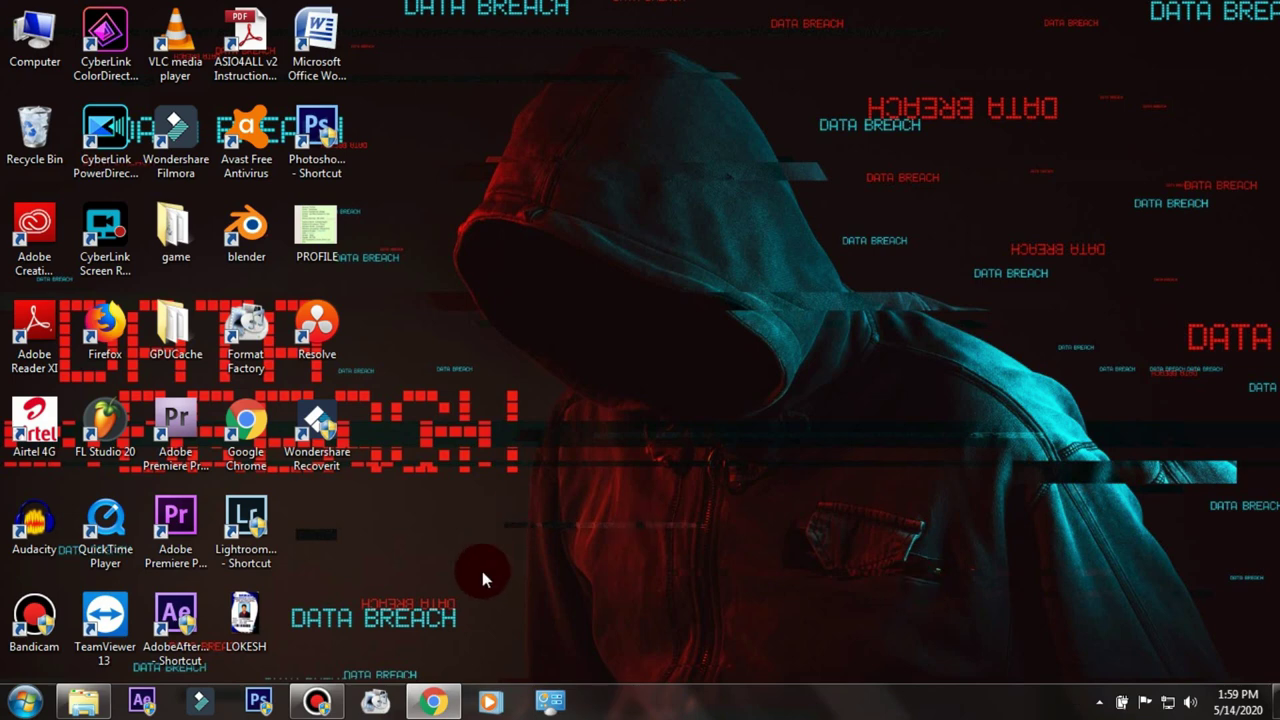
Decline installing Recoverit over the copy already on this device and close the installer
{"action": "left_click", "coordinate": [521, 434]}
{"action": "left_click", "coordinate": [665, 440]}
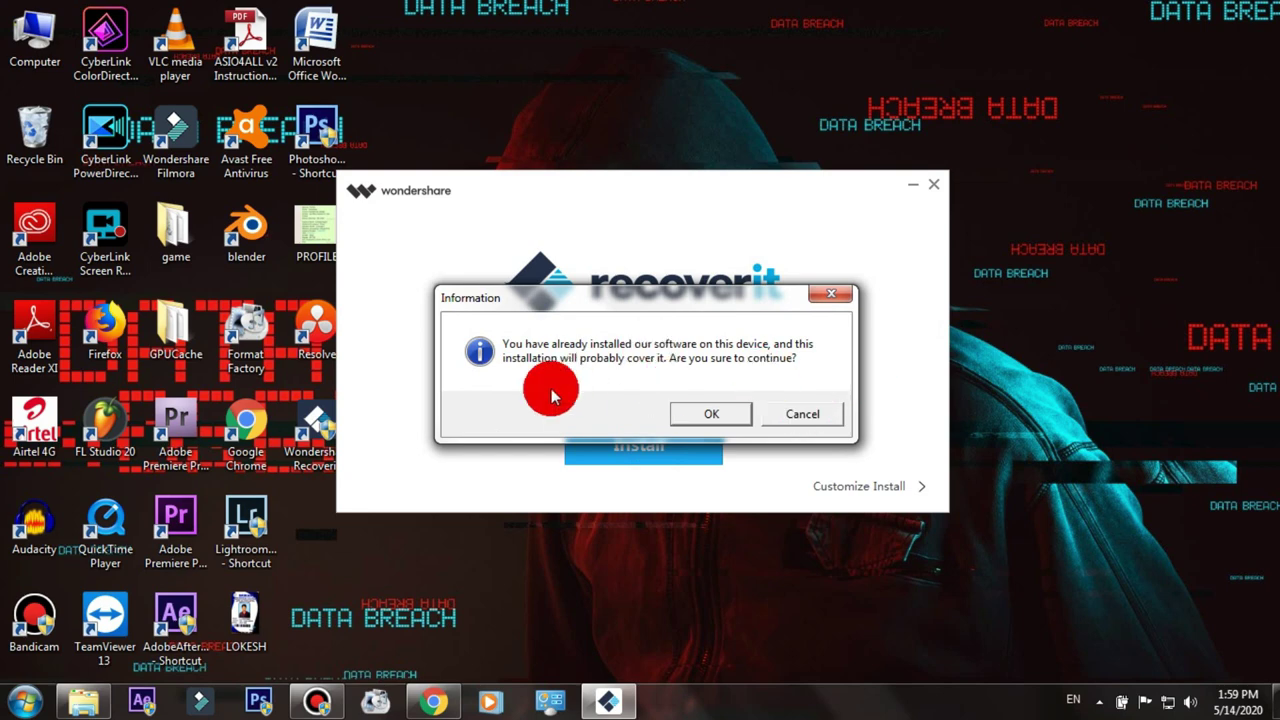
{"action": "left_click", "coordinate": [800, 415]}
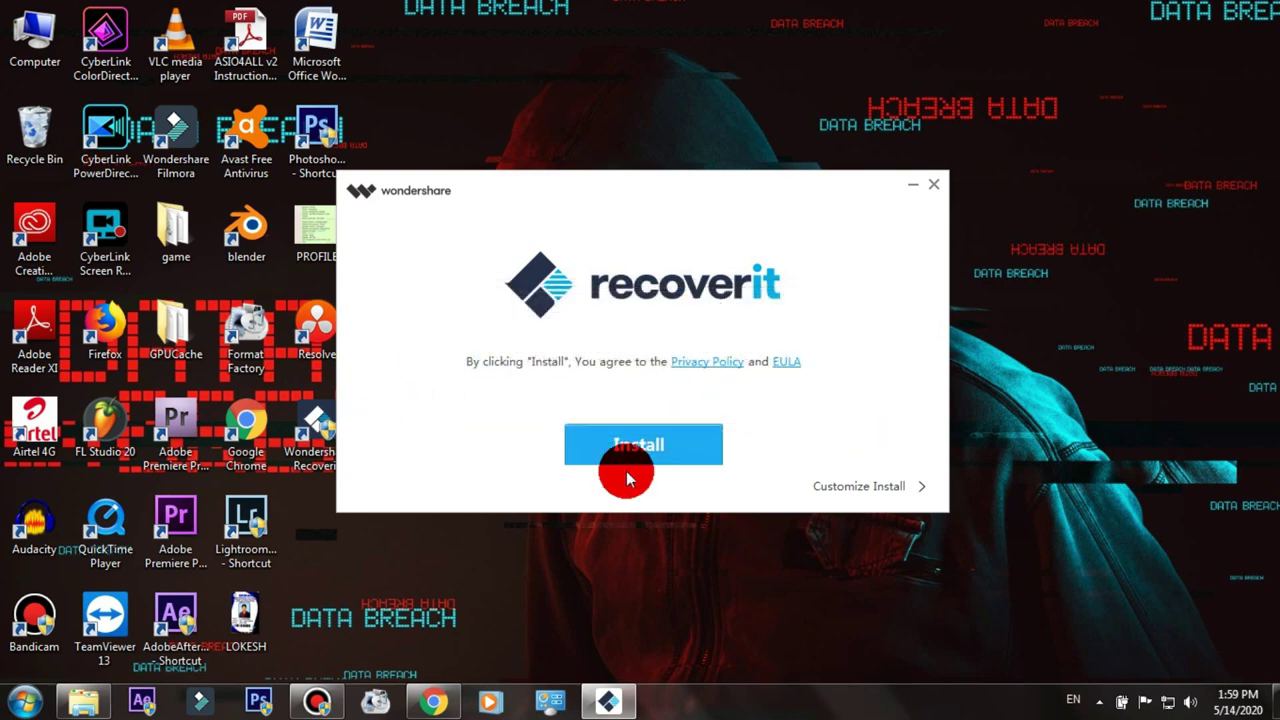
{"action": "left_click", "coordinate": [930, 190]}
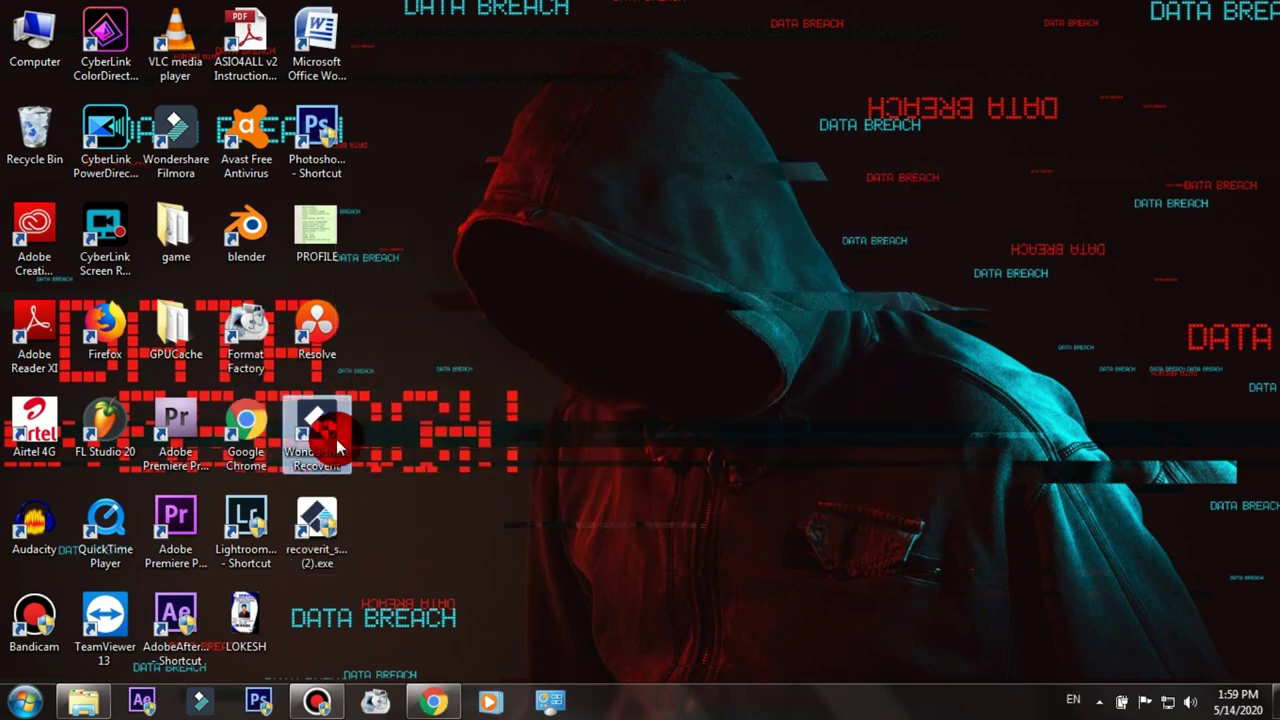
Move the Wondershare Recoverit shortcut to the middle of the desktop and mark the setup program as installed correctly
{"action": "left_click_drag", "start_coordinate": [337, 431], "coordinate": [548, 338]}
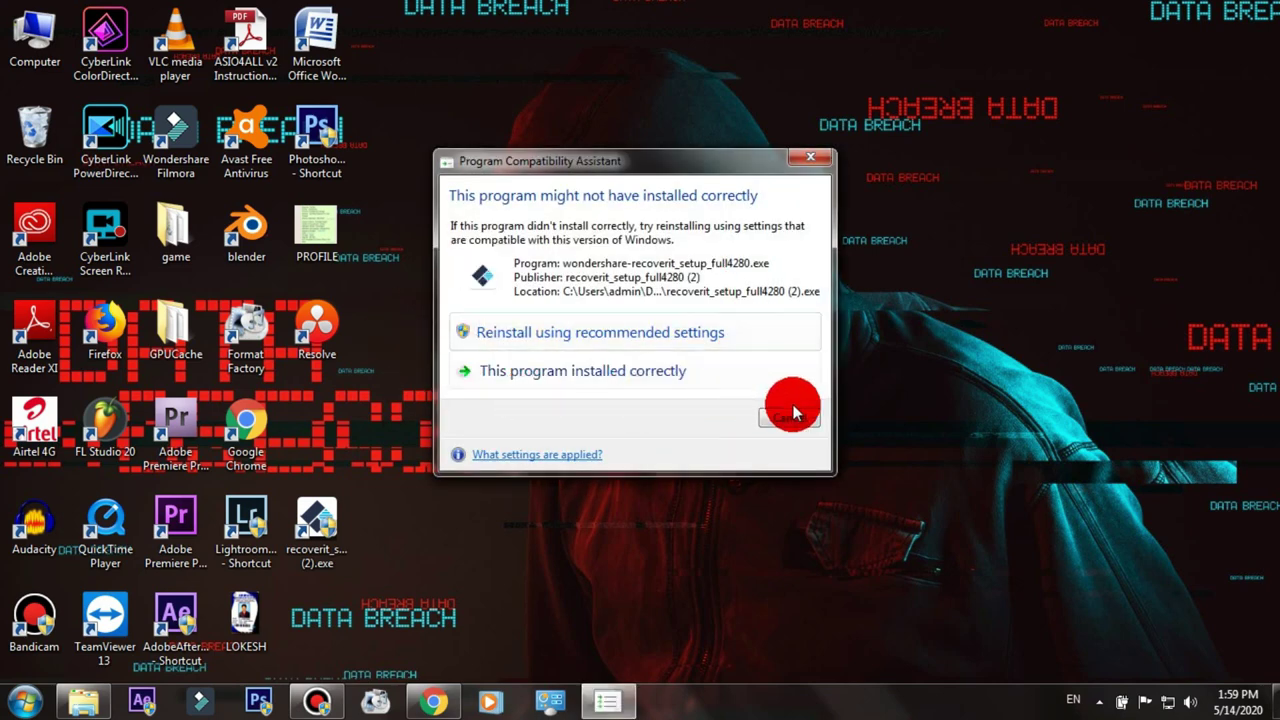
{"action": "left_click", "coordinate": [651, 378]}
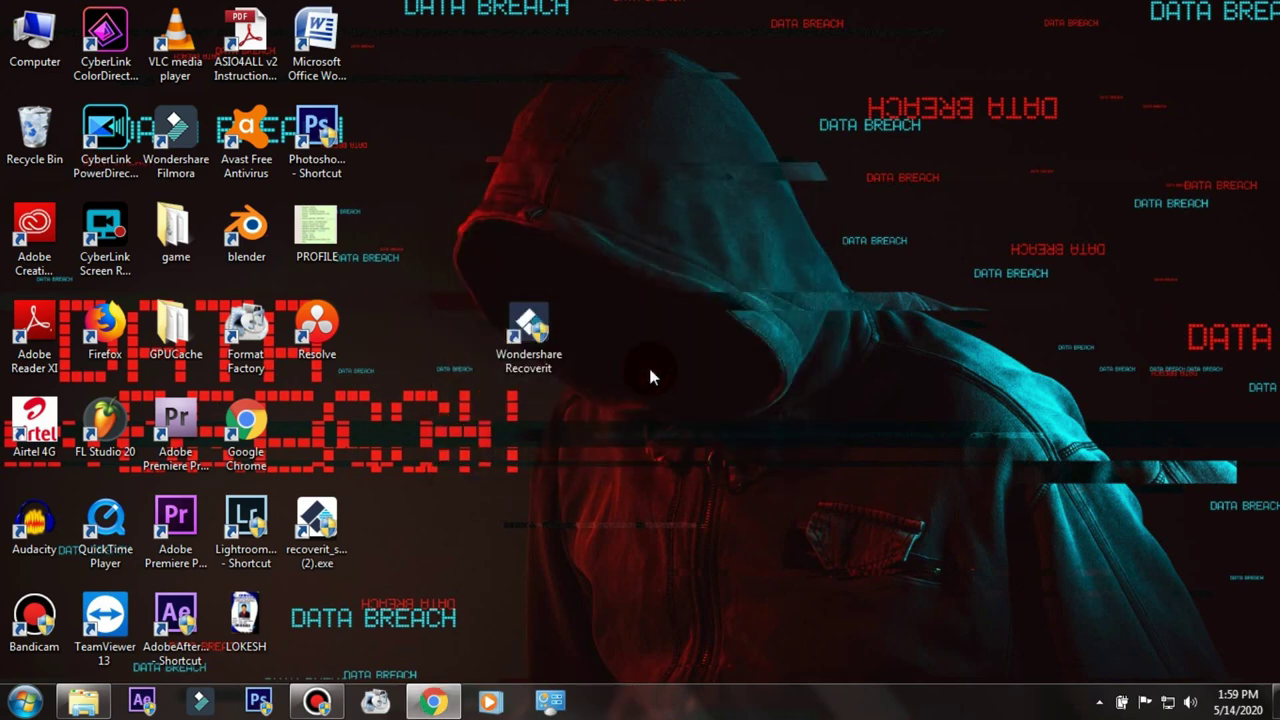
Launch Wondershare Recoverit from the desktop and start a recovery scan of the external F: drive
{"action": "left_click", "coordinate": [531, 323]}
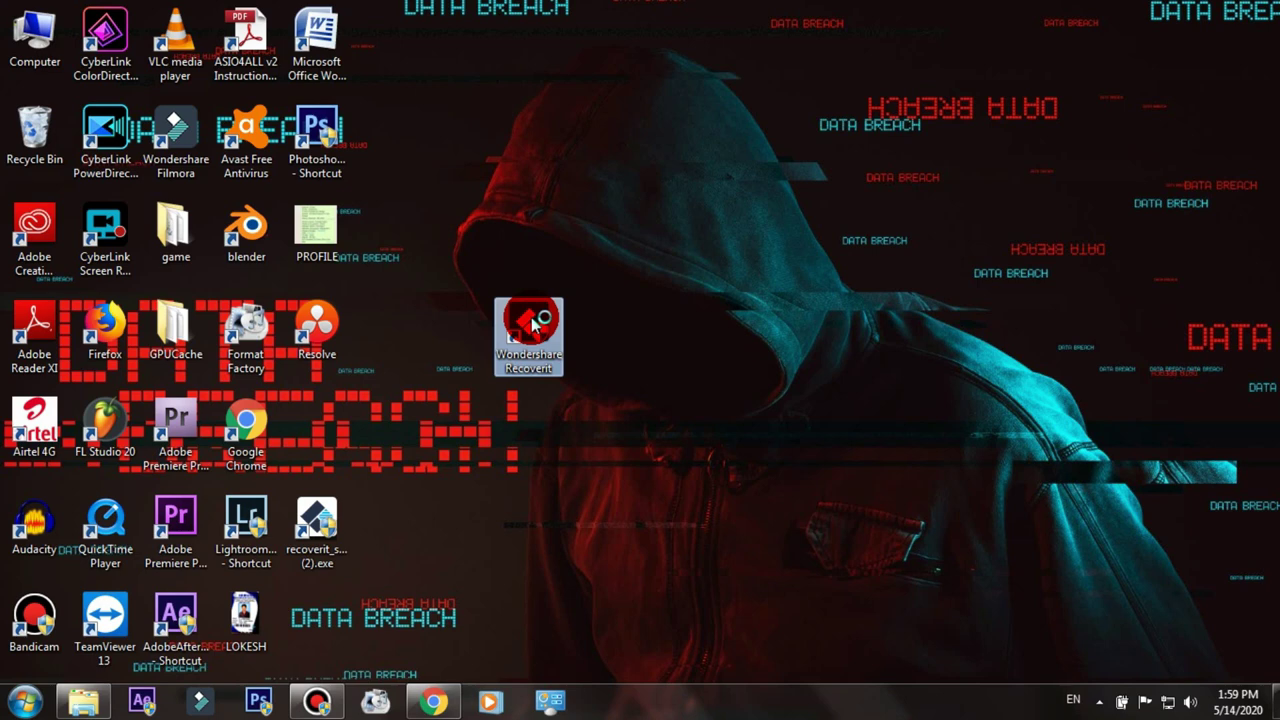
{"action": "double_click", "coordinate": [531, 323]}
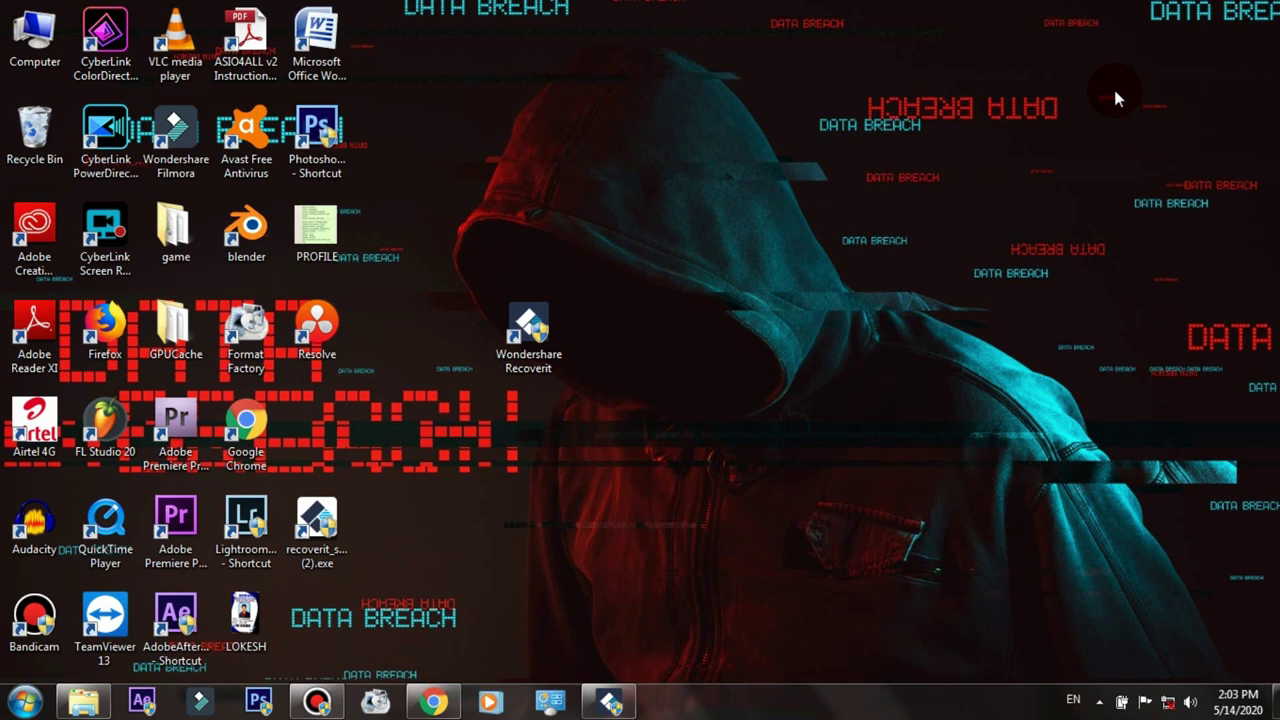
{"action": "left_click", "coordinate": [1114, 90]}
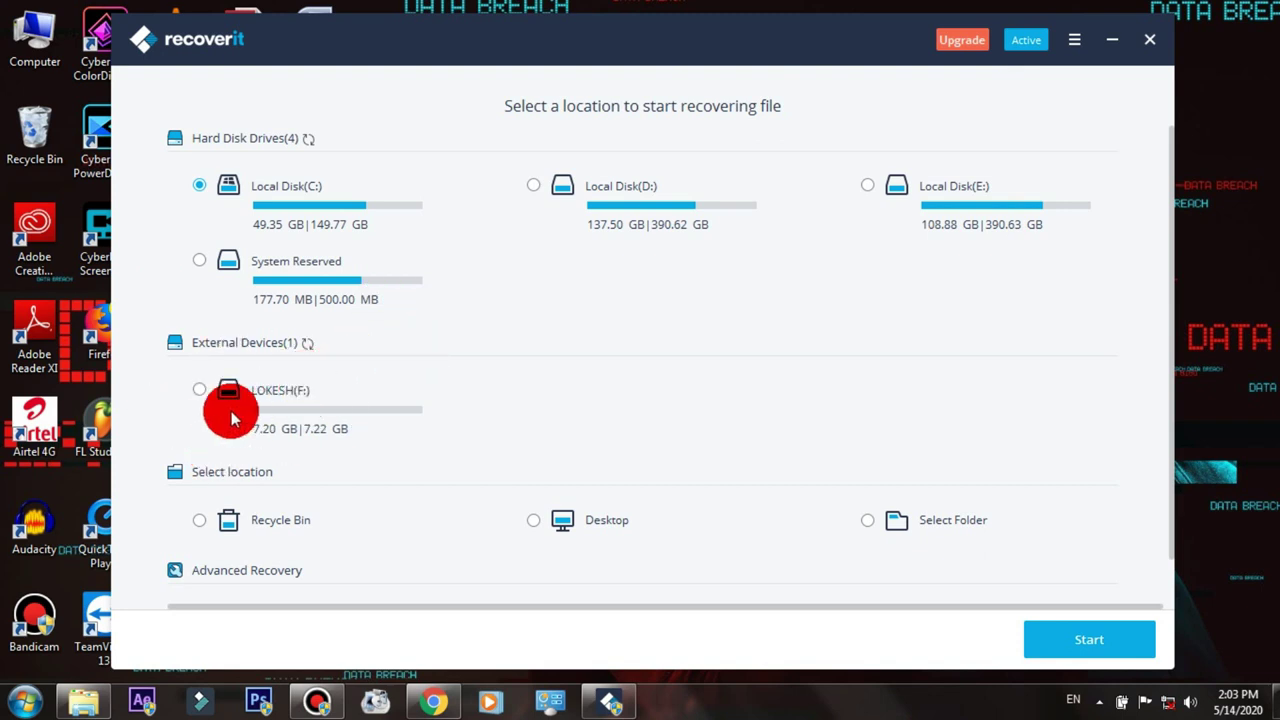
{"action": "left_click", "coordinate": [202, 393]}
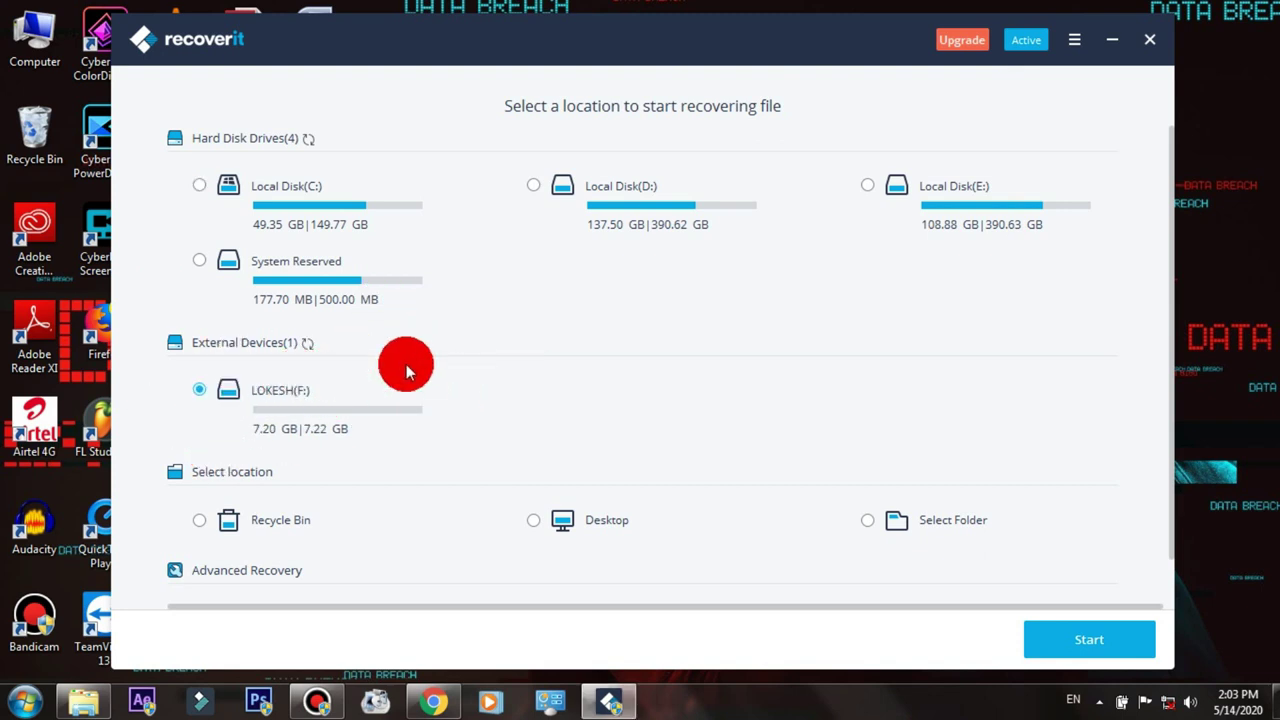
{"action": "left_click", "coordinate": [1076, 645]}
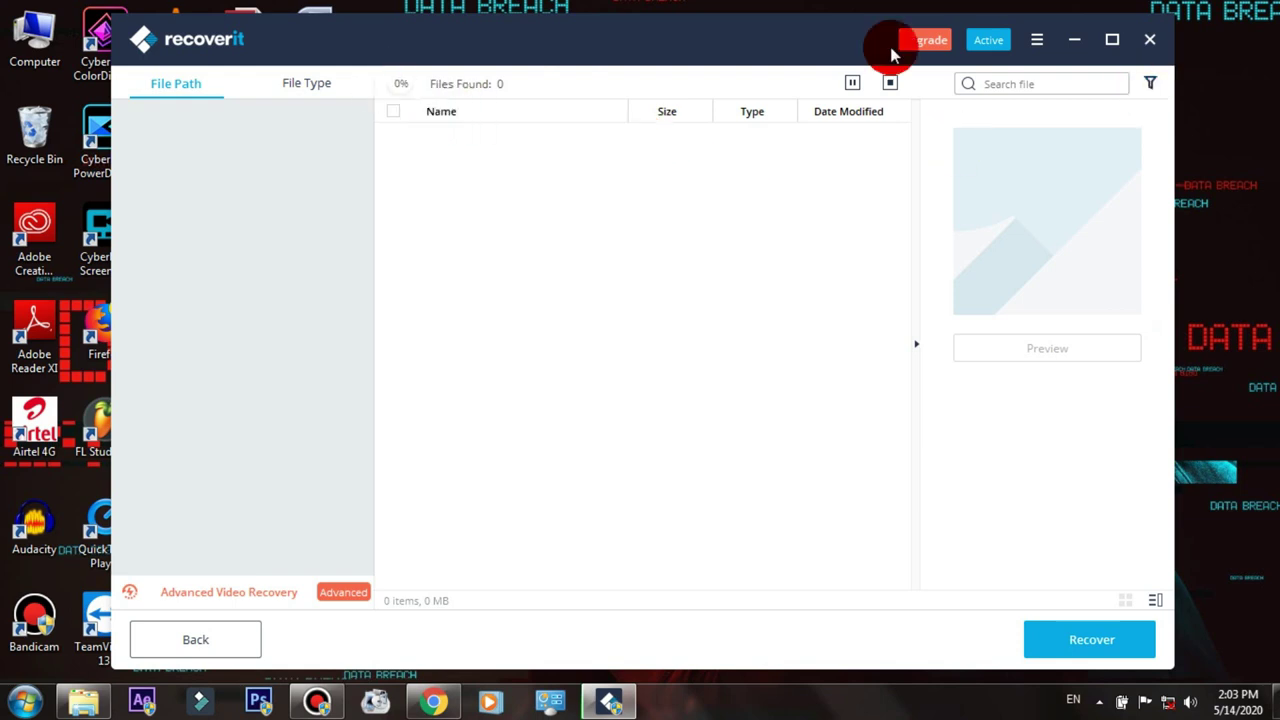
Filter the scan results by setting the start of the Date Modified range to 05-13-2020 and apply the filter
{"action": "left_click", "coordinate": [1150, 83]}
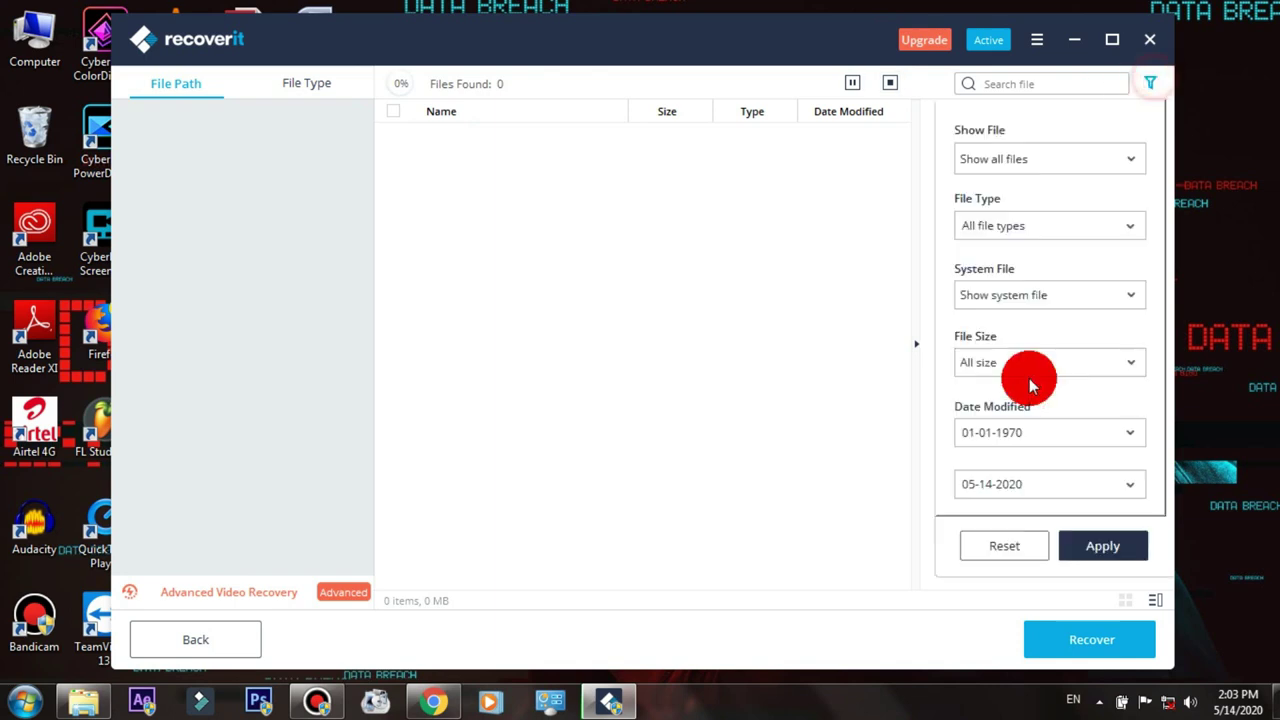
{"action": "left_click", "coordinate": [1035, 438]}
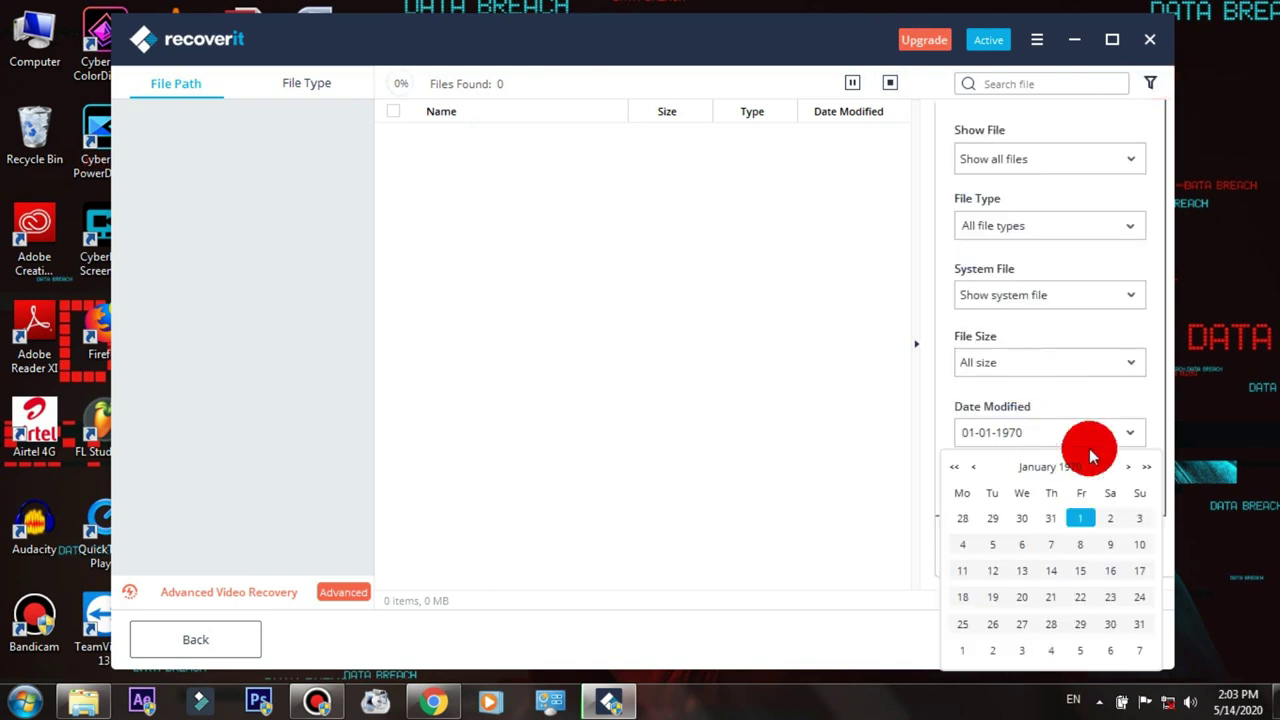
{"action": "left_click", "coordinate": [1146, 467]}
{"action": "left_click", "coordinate": [1148, 468]}
{"action": "left_click", "coordinate": [1148, 468]}
{"action": "left_click", "coordinate": [1148, 468]}
{"action": "triple_click", "coordinate": [1148, 468]}
{"action": "triple_click", "coordinate": [1148, 468]}
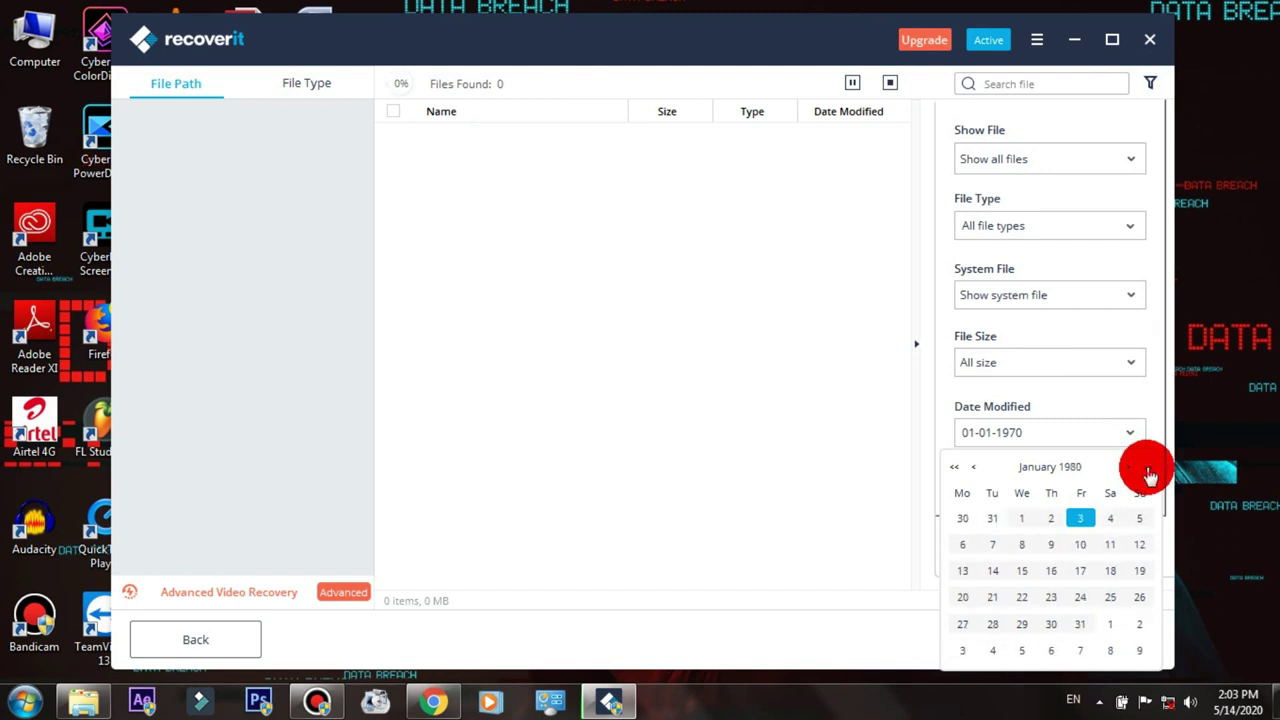
{"action": "double_click", "coordinate": [1148, 468]}
{"action": "triple_click", "coordinate": [1148, 468]}
{"action": "triple_click", "coordinate": [1148, 468]}
{"action": "left_click", "coordinate": [1148, 468]}
{"action": "triple_click", "coordinate": [1148, 468]}
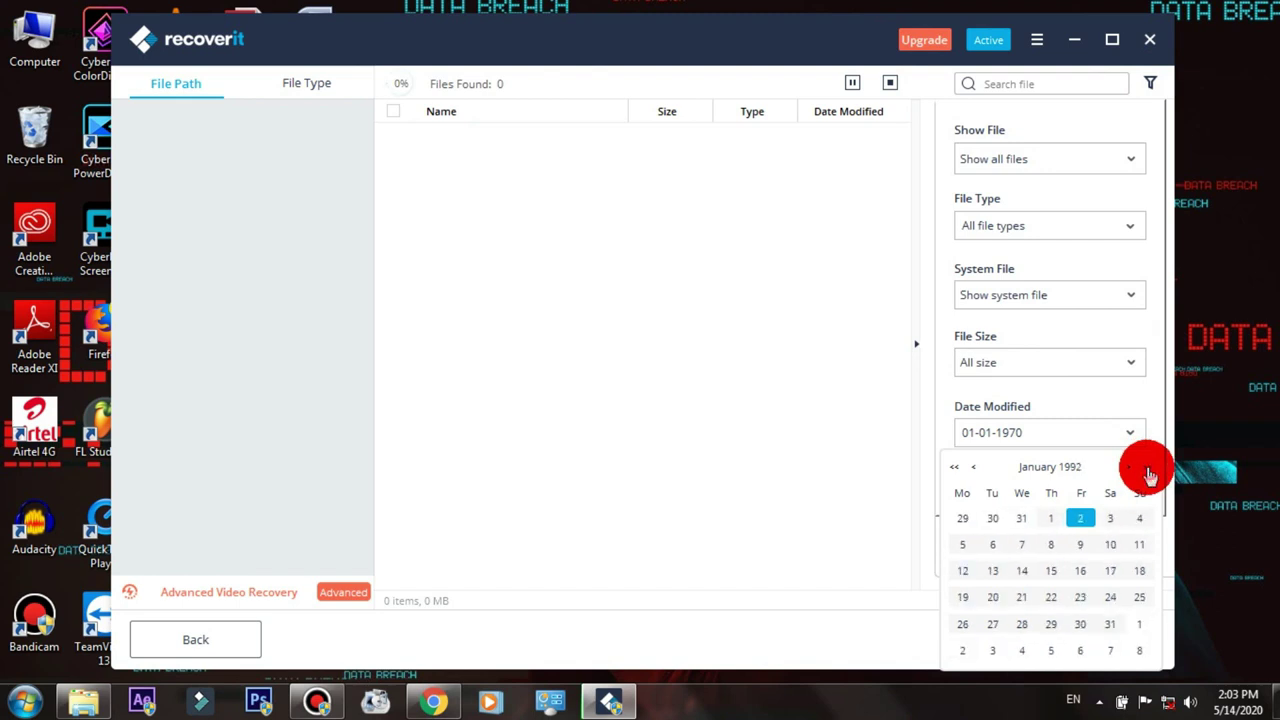
{"action": "double_click", "coordinate": [1148, 468]}
{"action": "triple_click", "coordinate": [1148, 468]}
{"action": "left_click", "coordinate": [1148, 468]}
{"action": "double_click", "coordinate": [1148, 468]}
{"action": "double_click", "coordinate": [1148, 468]}
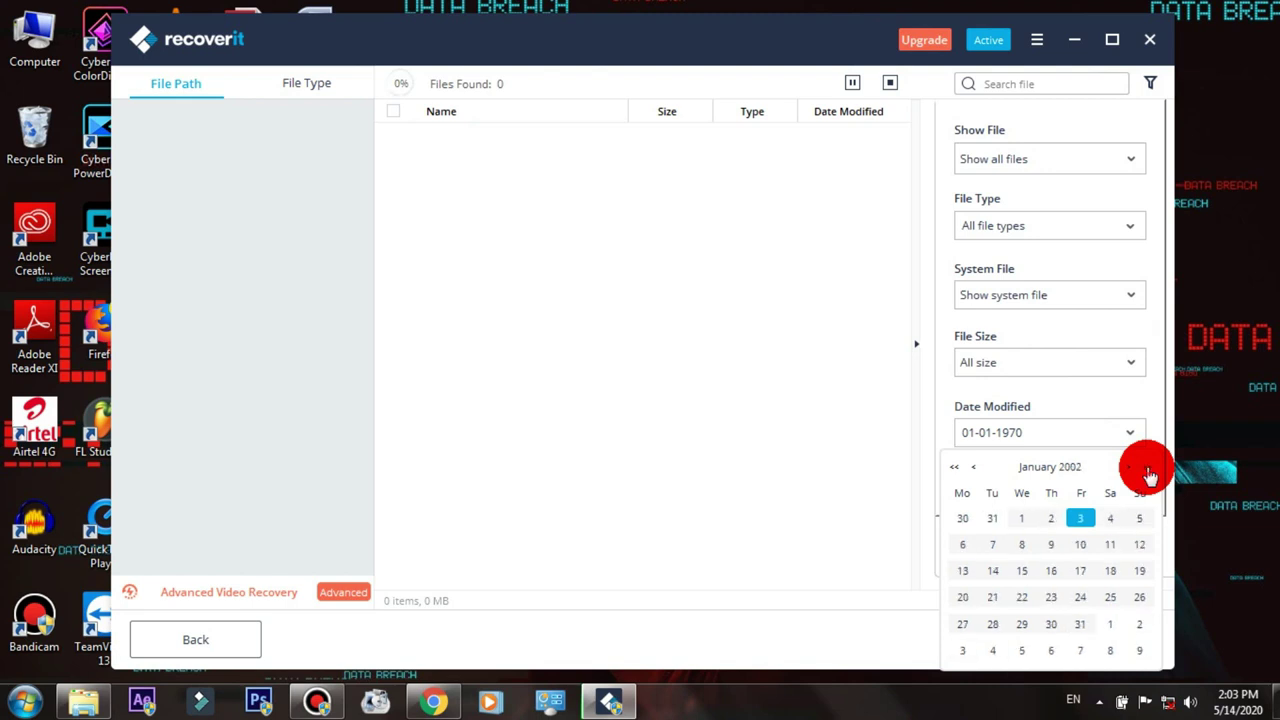
{"action": "triple_click", "coordinate": [1148, 468]}
{"action": "left_click", "coordinate": [1148, 468]}
{"action": "double_click", "coordinate": [1148, 468]}
{"action": "triple_click", "coordinate": [1148, 468]}
{"action": "double_click", "coordinate": [1148, 468]}
{"action": "left_click", "coordinate": [1148, 468]}
{"action": "double_click", "coordinate": [1148, 468]}
{"action": "double_click", "coordinate": [1148, 468]}
{"action": "left_click", "coordinate": [1148, 468]}
{"action": "left_click", "coordinate": [1148, 468]}
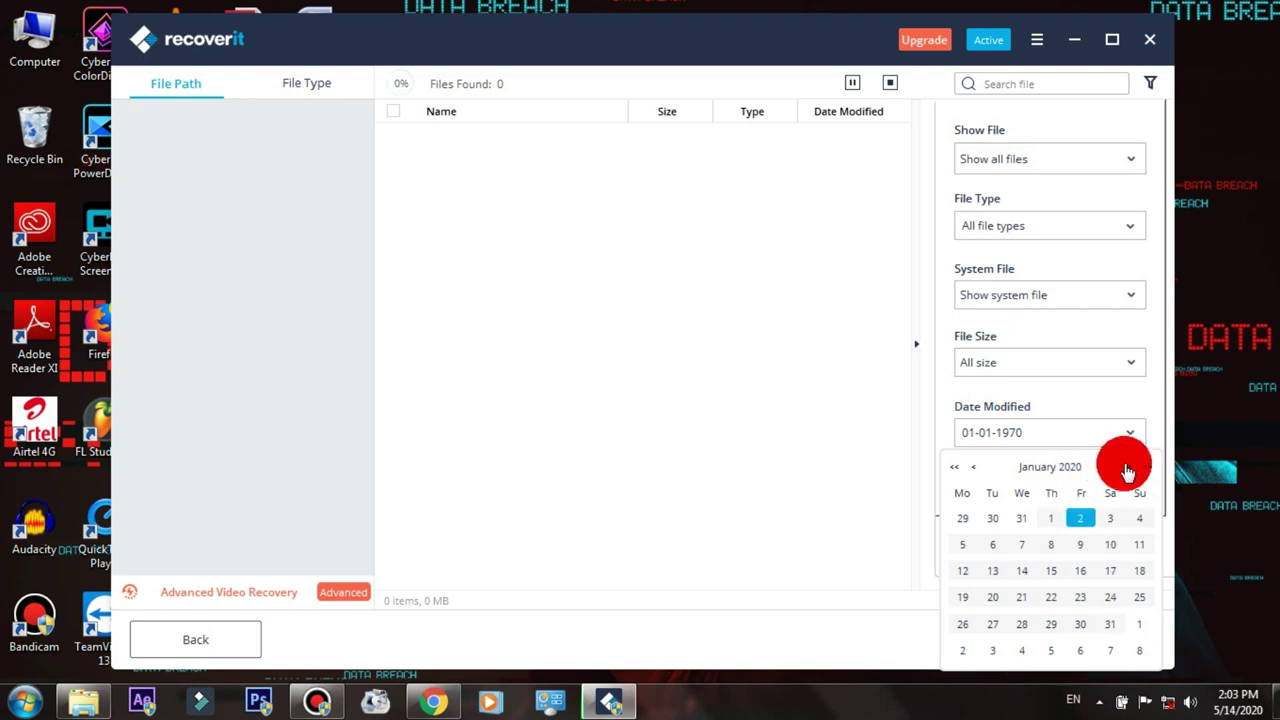
{"action": "double_click", "coordinate": [1128, 470]}
{"action": "left_click", "coordinate": [1128, 470]}
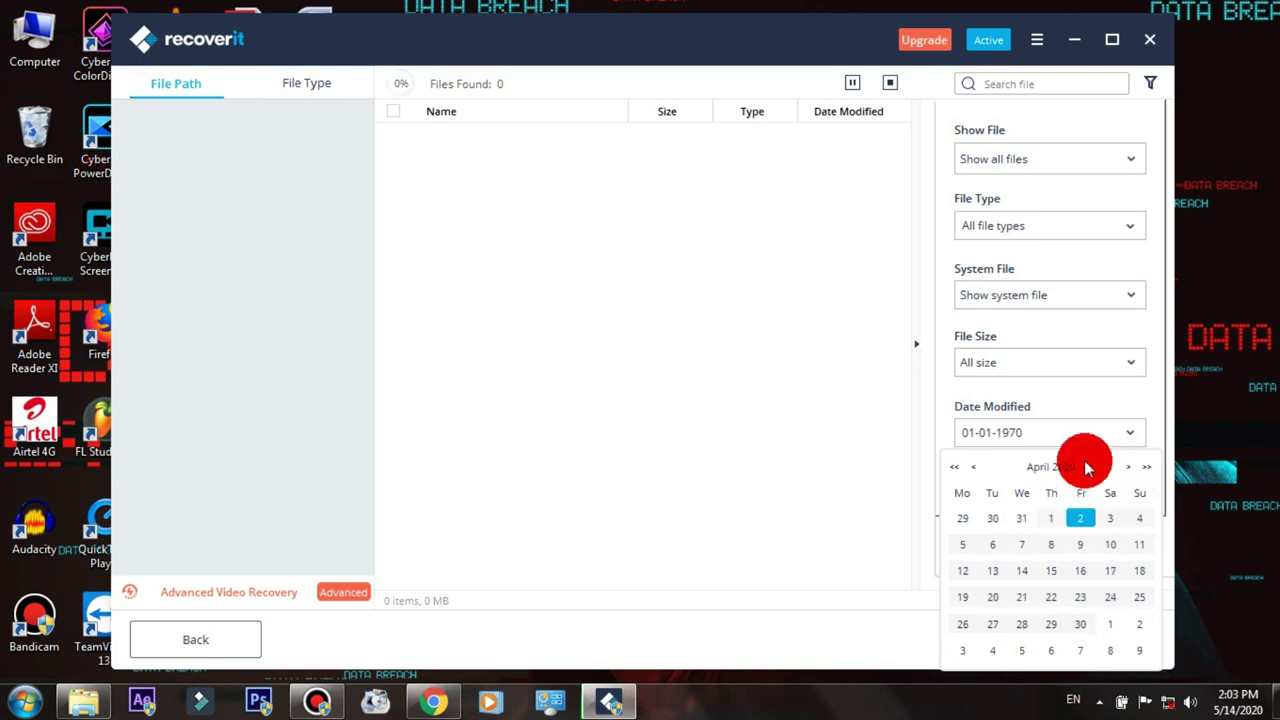
{"action": "left_click", "coordinate": [1128, 470]}
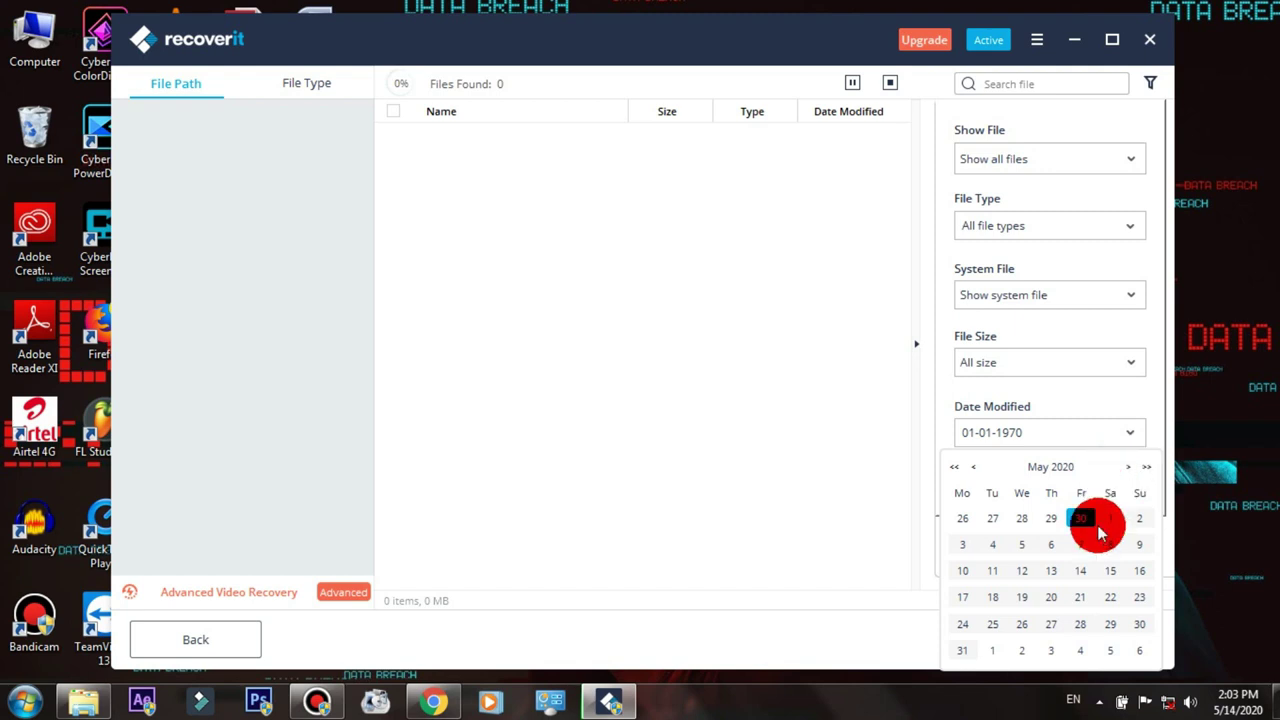
{"action": "left_click", "coordinate": [1051, 571]}
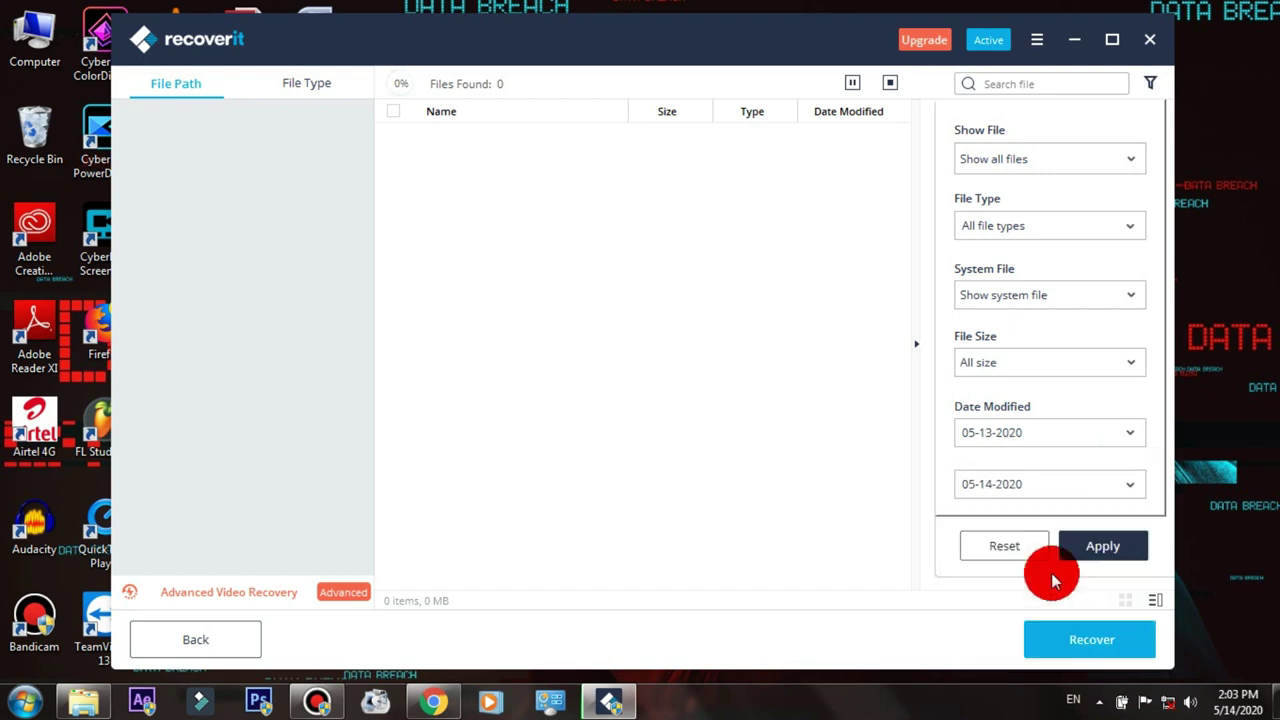
{"action": "left_click", "coordinate": [1097, 548]}
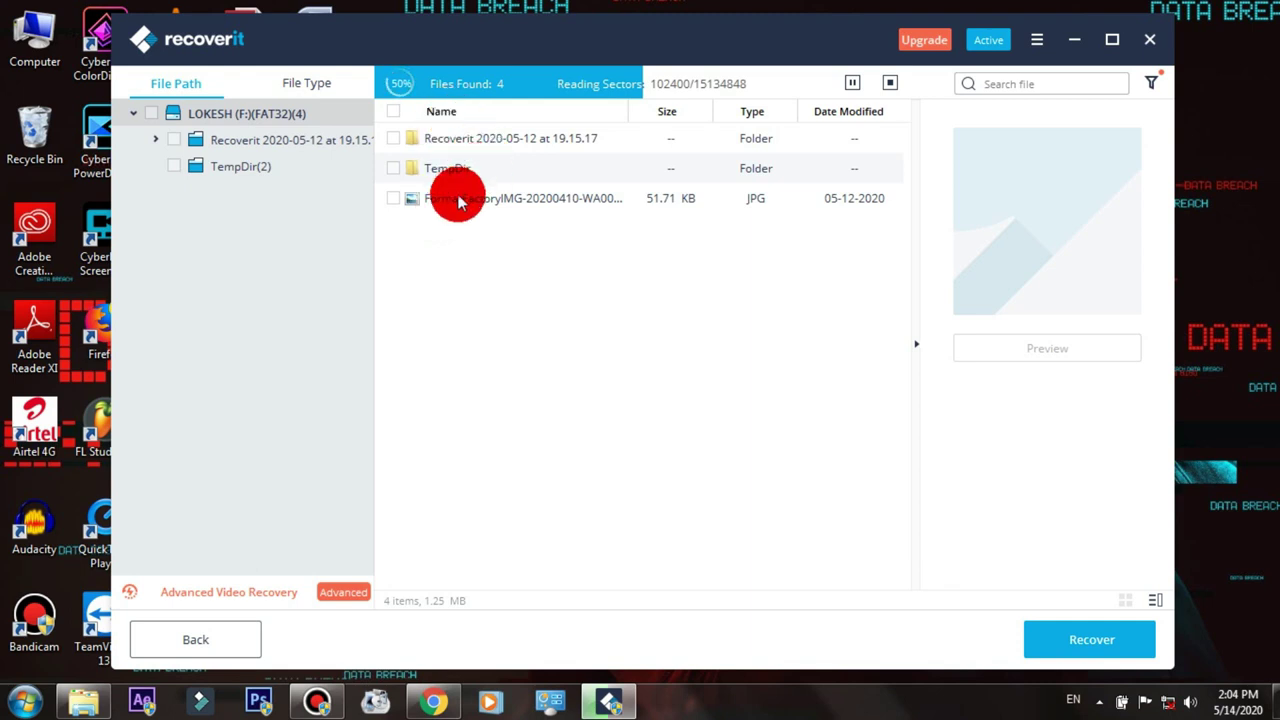
Select the FormatFactoryIMG-20200410-WA0016 JPG to show its thumbnail and stop the scanning process
{"action": "left_click", "coordinate": [459, 200]}
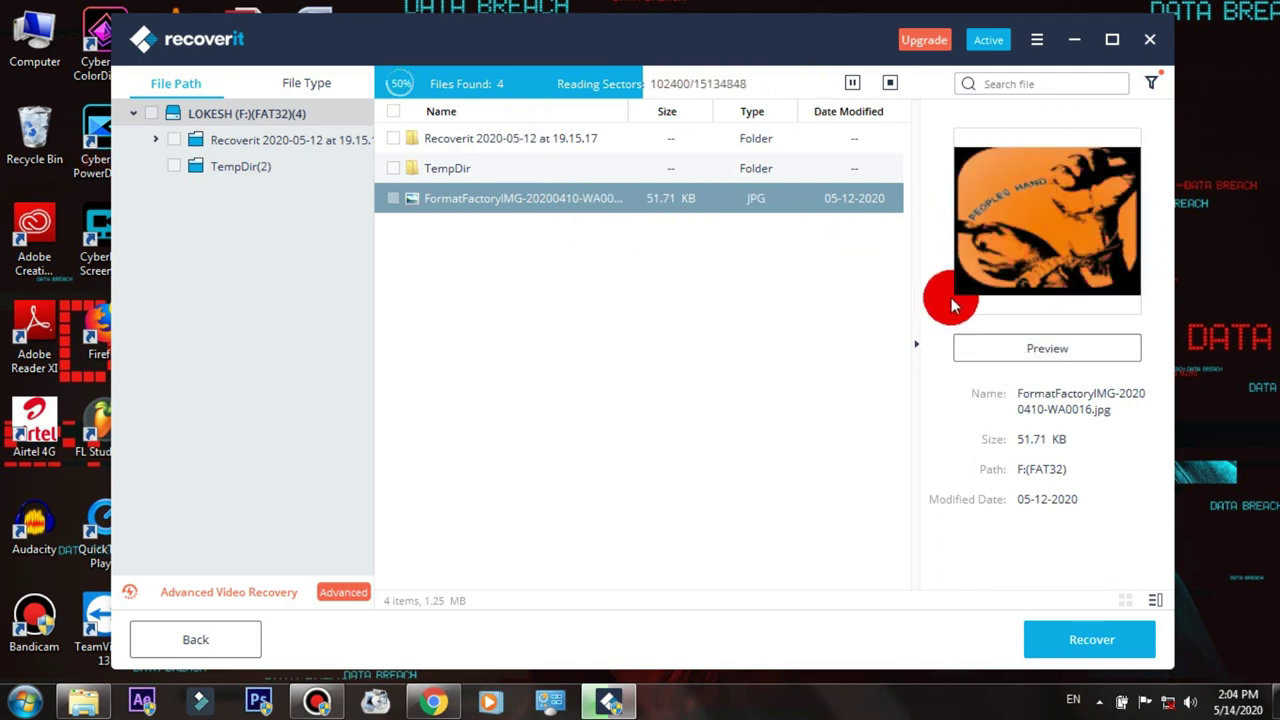
{"action": "left_click", "coordinate": [848, 86]}
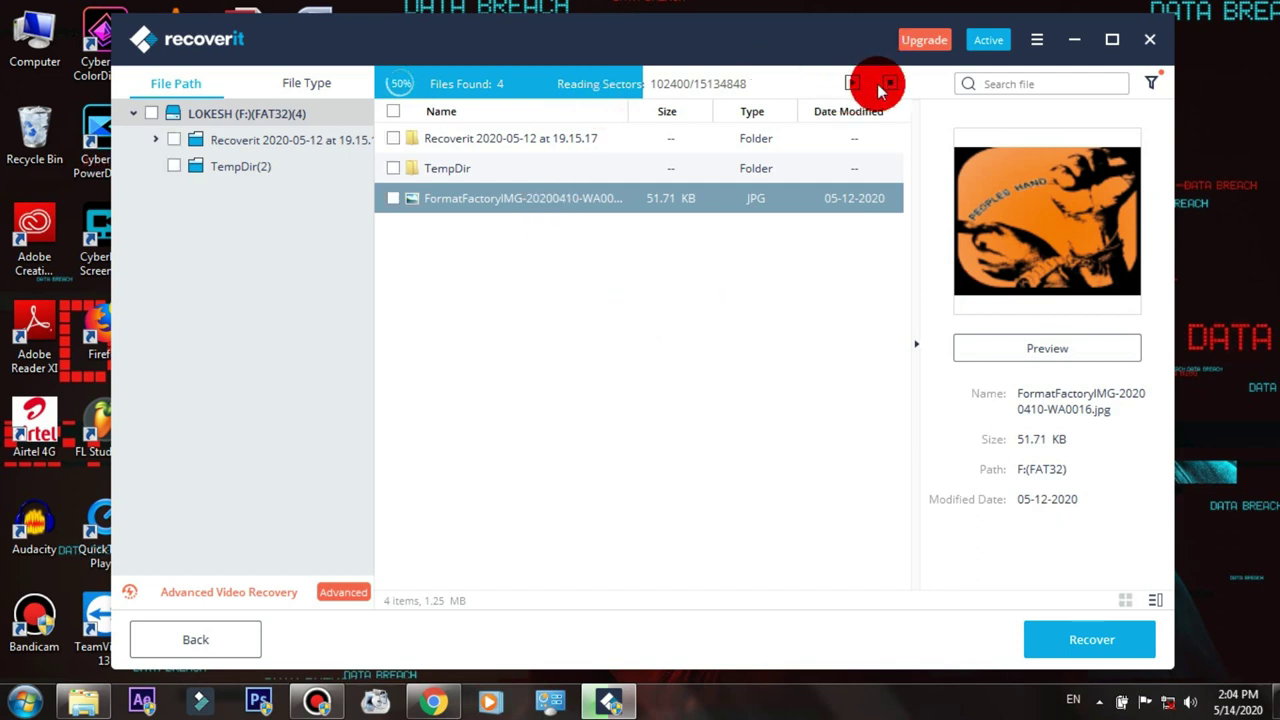
{"action": "left_click", "coordinate": [887, 82]}
{"action": "key", "text": "Escape"}
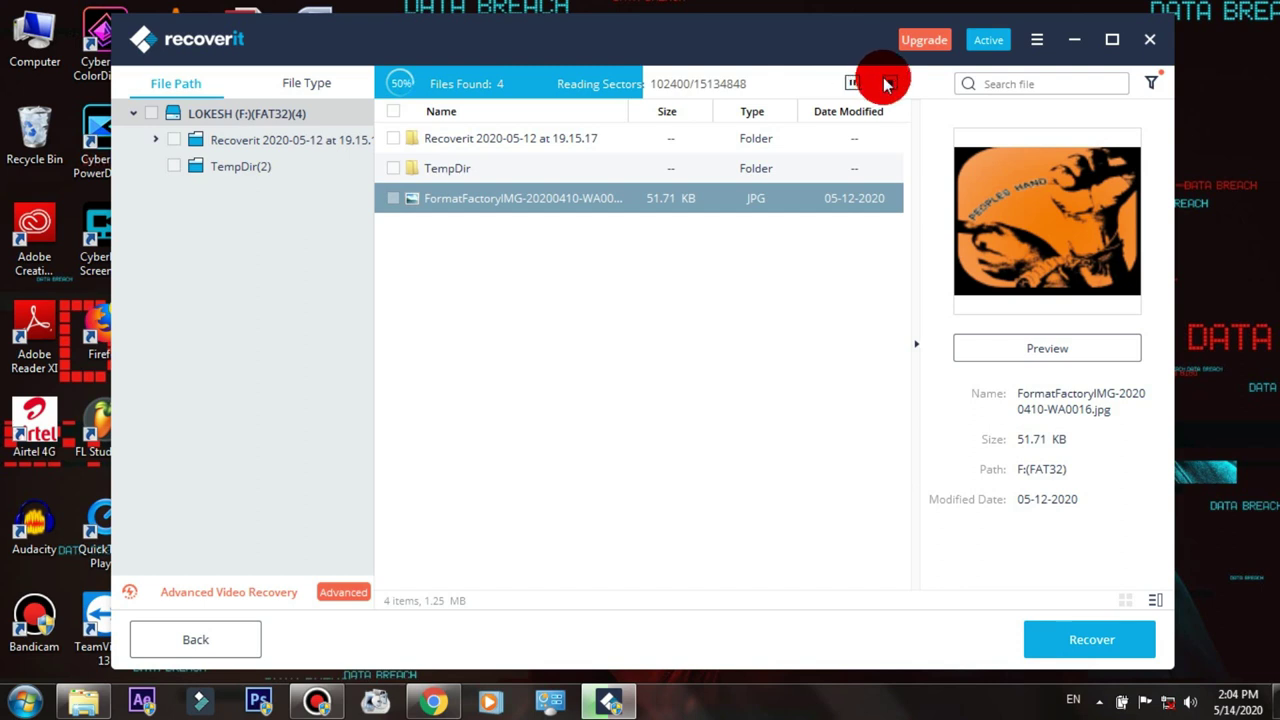
{"action": "left_click", "coordinate": [887, 82]}
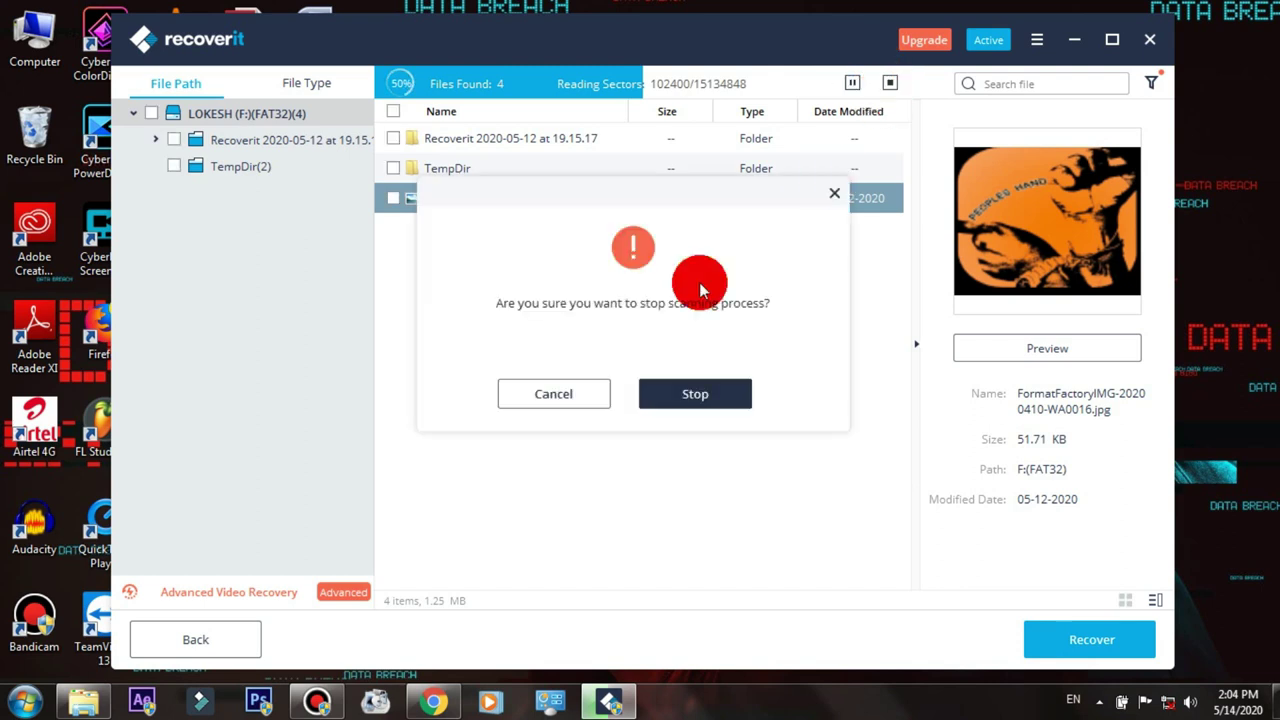
{"action": "left_click", "coordinate": [680, 392]}
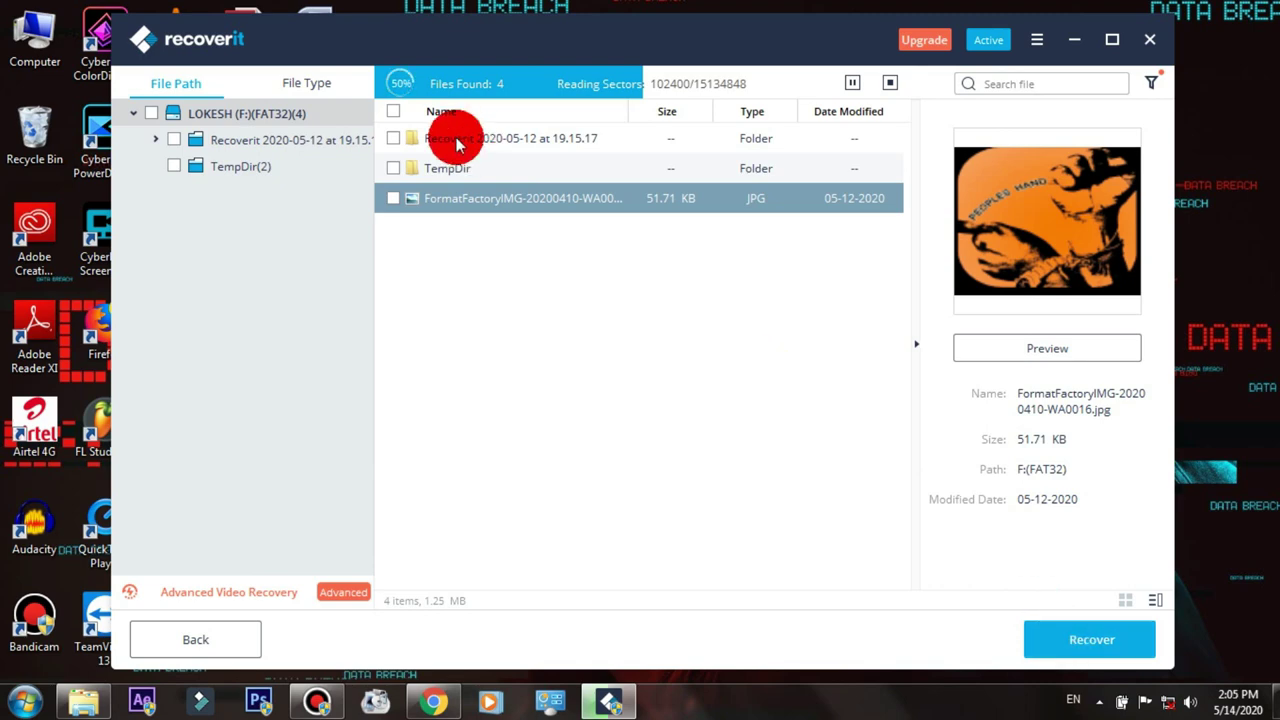
Recover only the FormatFactoryIMG-20200410-WA0016 JPG with the free version, saving it to the F: drive despite it being the source partition
{"action": "left_click", "coordinate": [393, 198]}
{"action": "left_click", "coordinate": [1089, 640]}
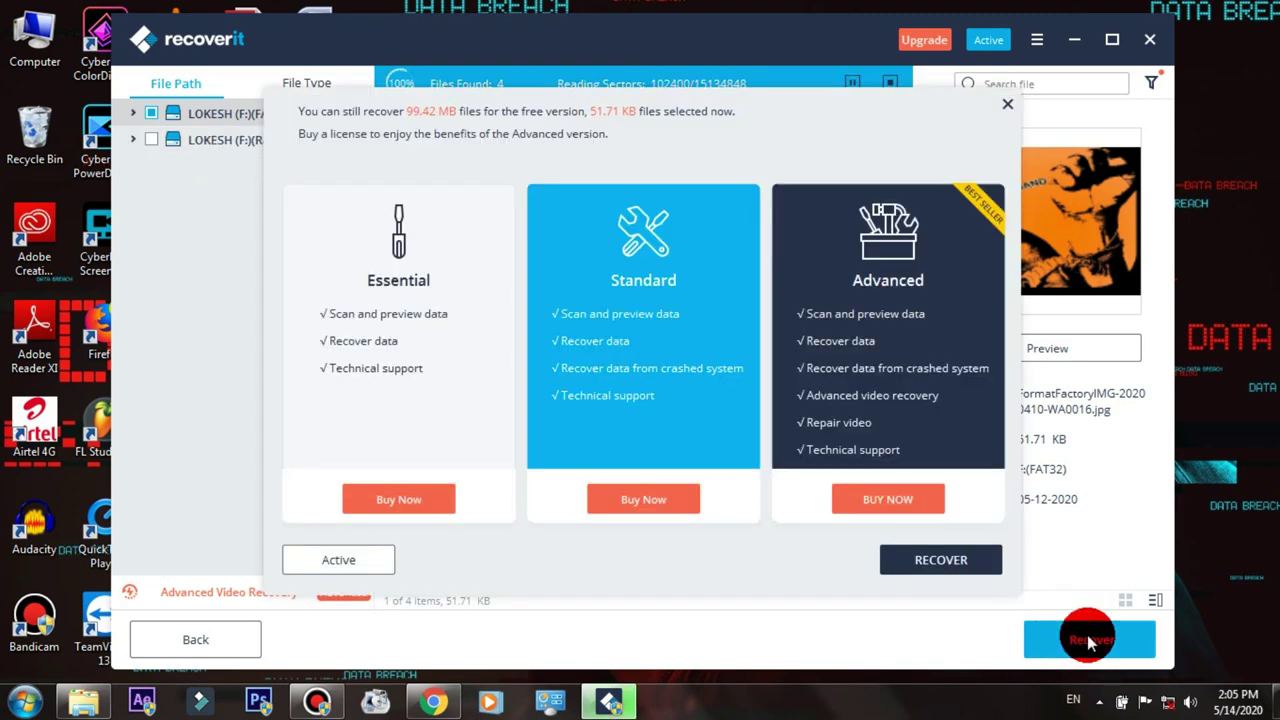
{"action": "left_click", "coordinate": [908, 137]}
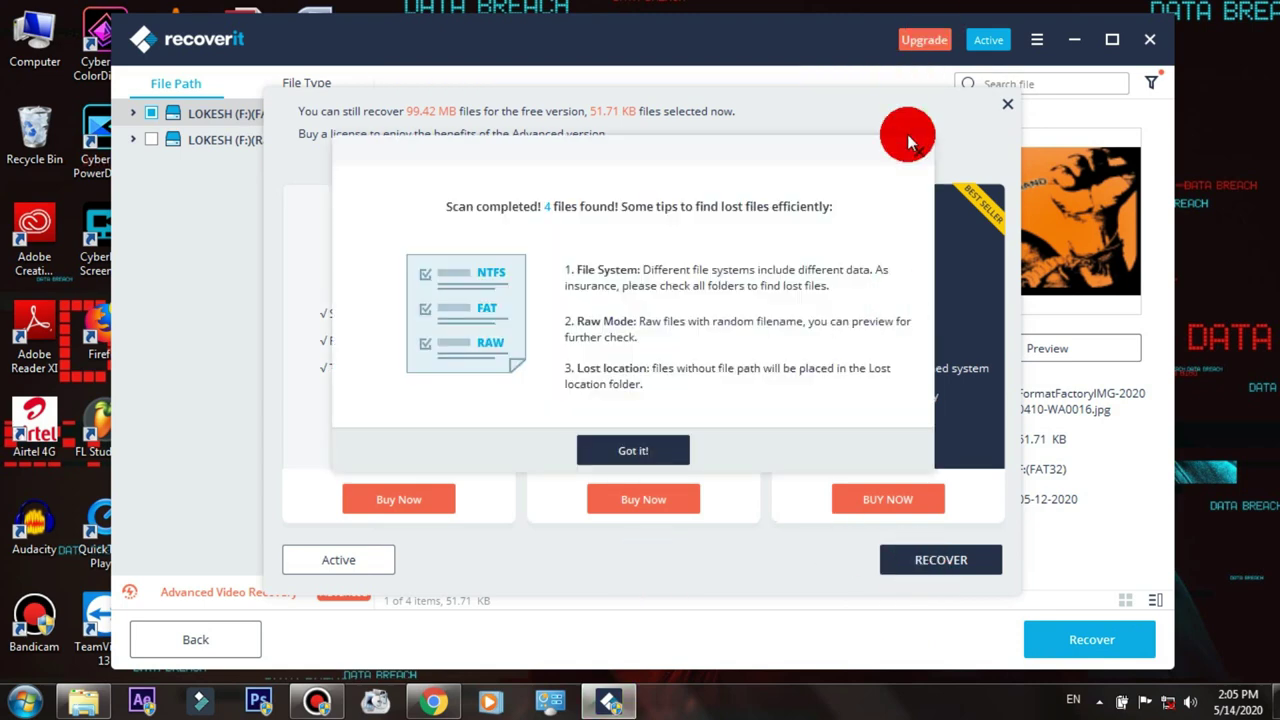
{"action": "left_click", "coordinate": [986, 557]}
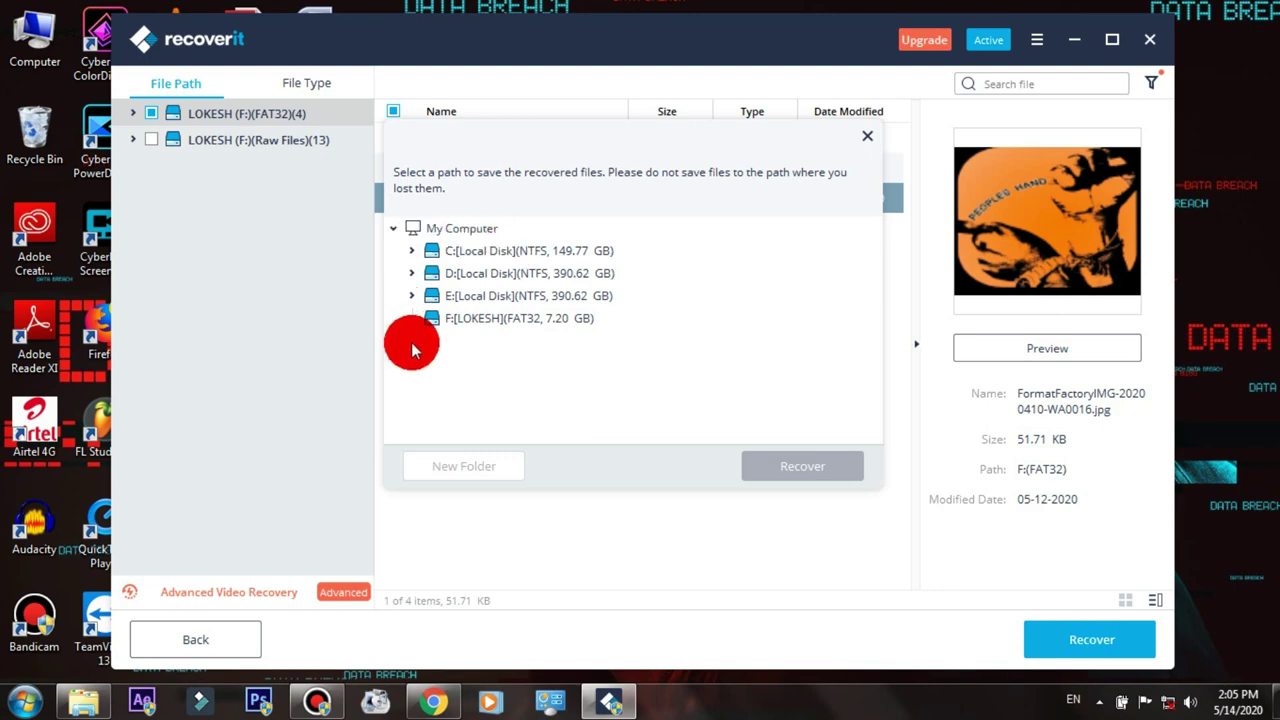
{"action": "left_click", "coordinate": [480, 318]}
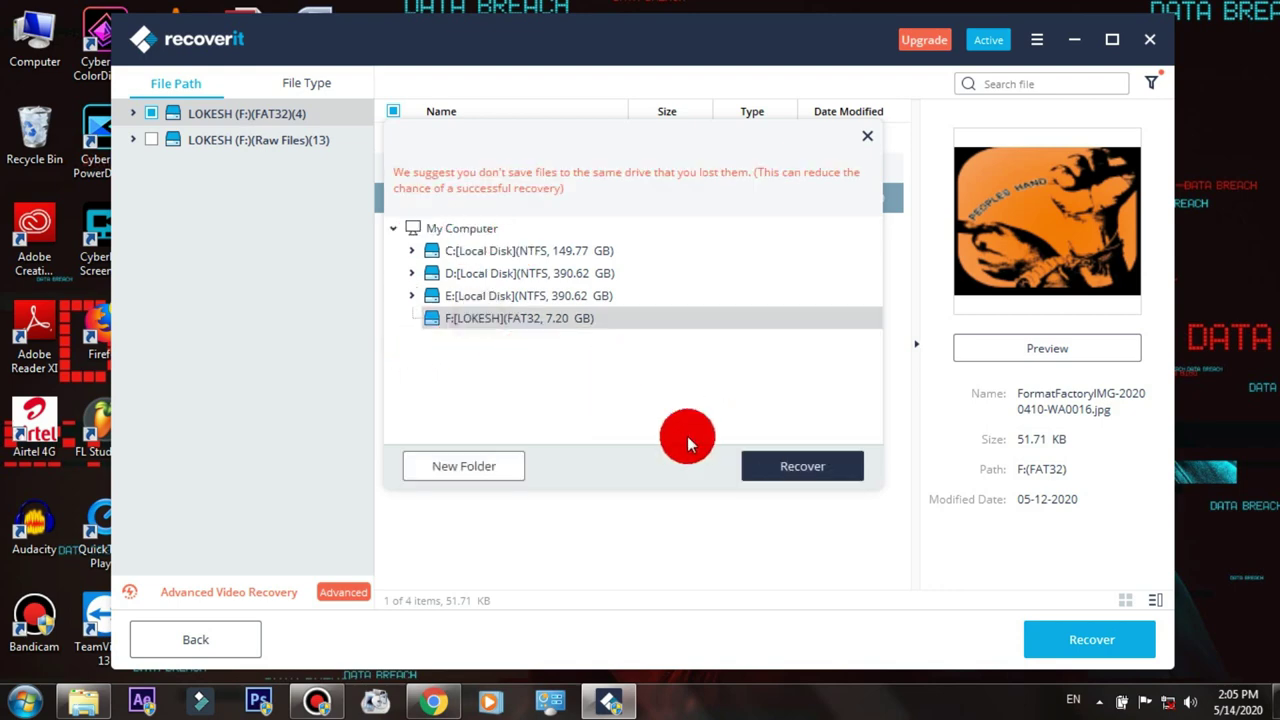
{"action": "left_click", "coordinate": [767, 470]}
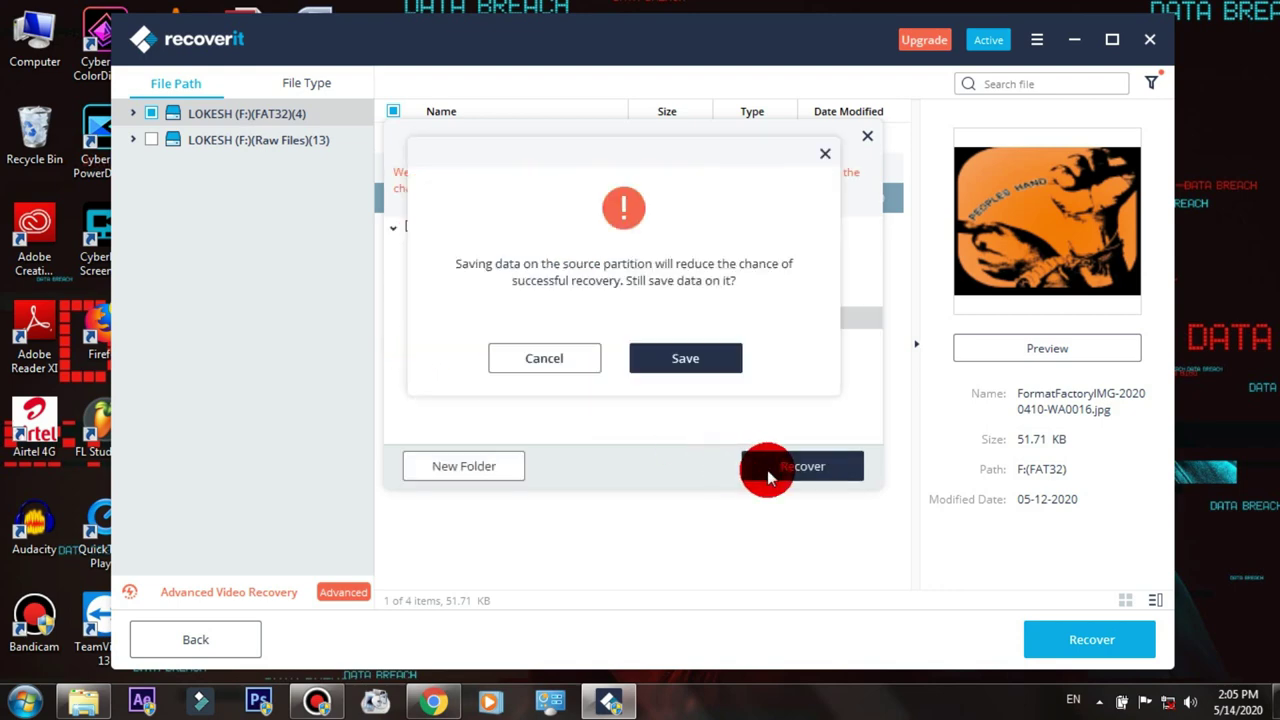
{"action": "left_click", "coordinate": [683, 365]}
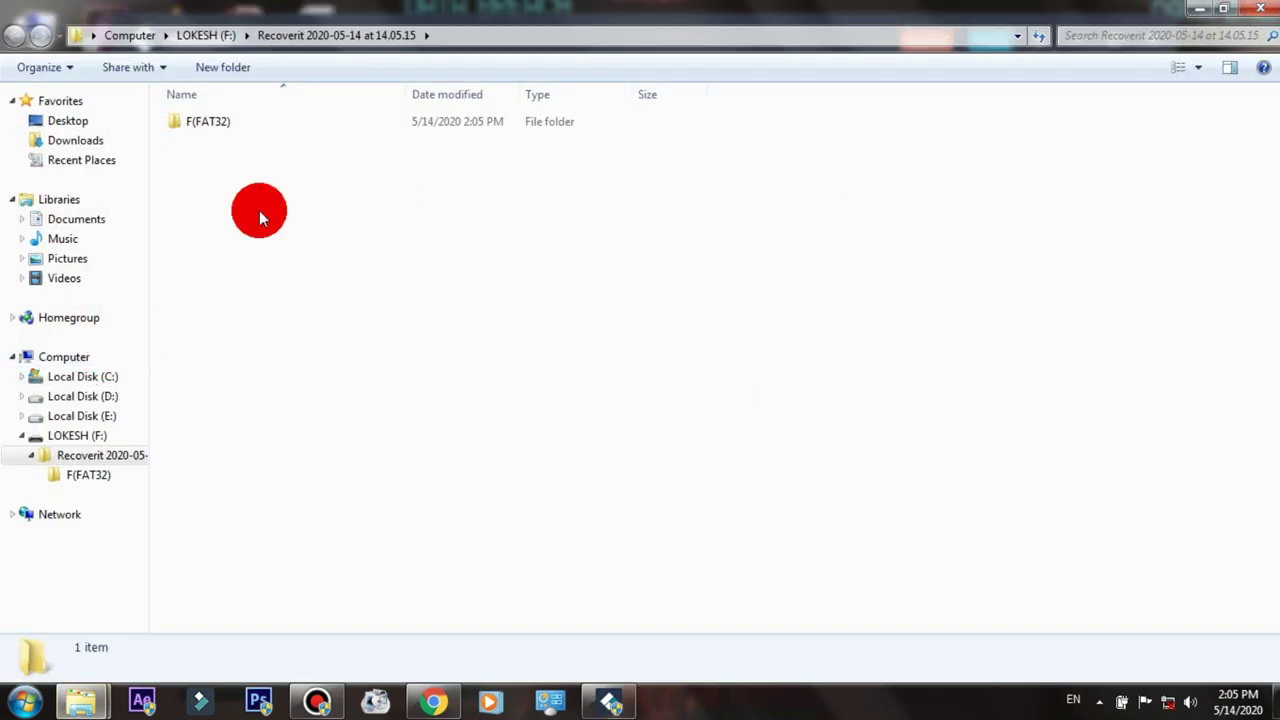
Open the recovered FormatFactoryIMG-20200410-WA0016 image from the F(FAT32) subfolder of the new Recoverit folder on the F: drive
{"action": "left_click", "coordinate": [64, 357]}
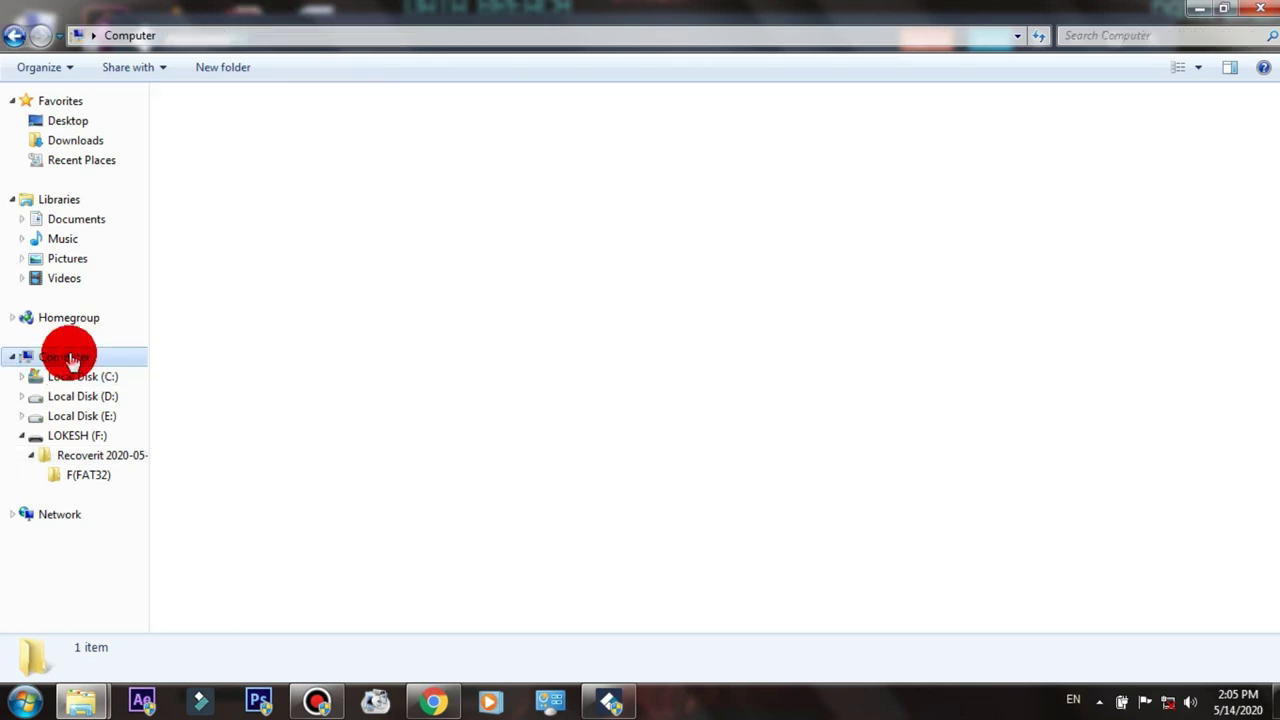
{"action": "double_click", "coordinate": [242, 220]}
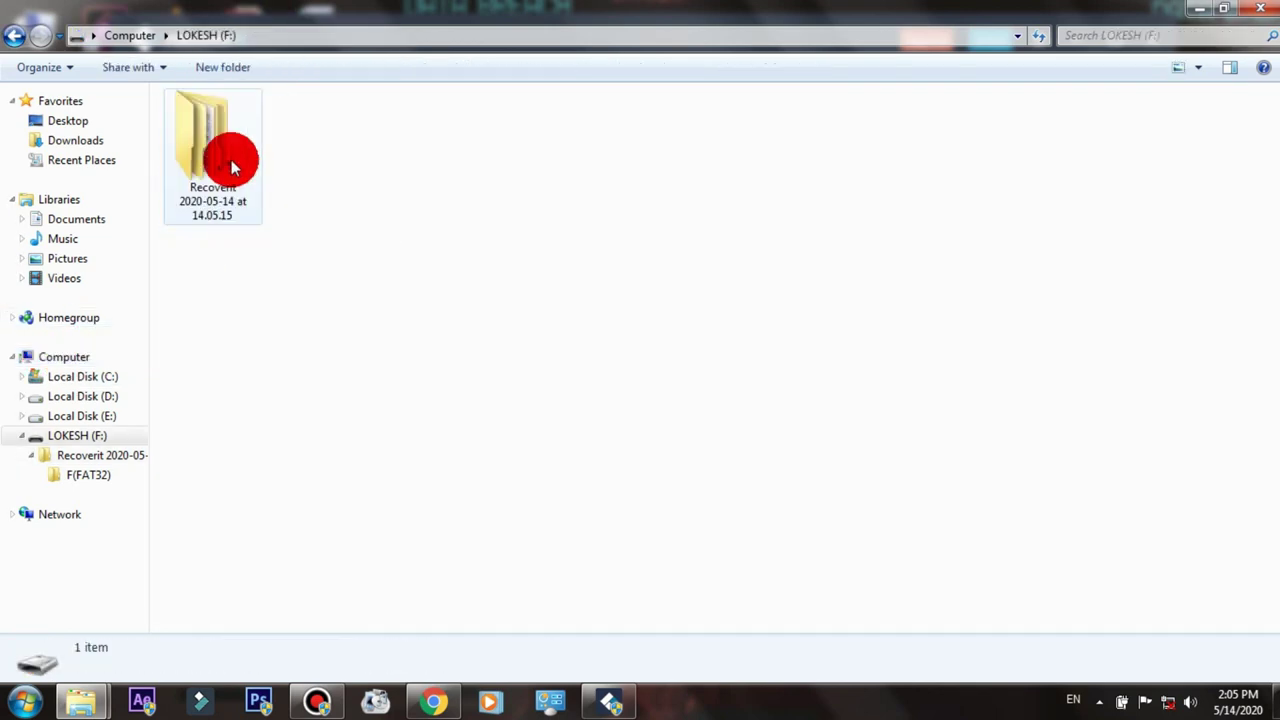
{"action": "double_click", "coordinate": [218, 133]}
{"action": "double_click", "coordinate": [220, 135]}
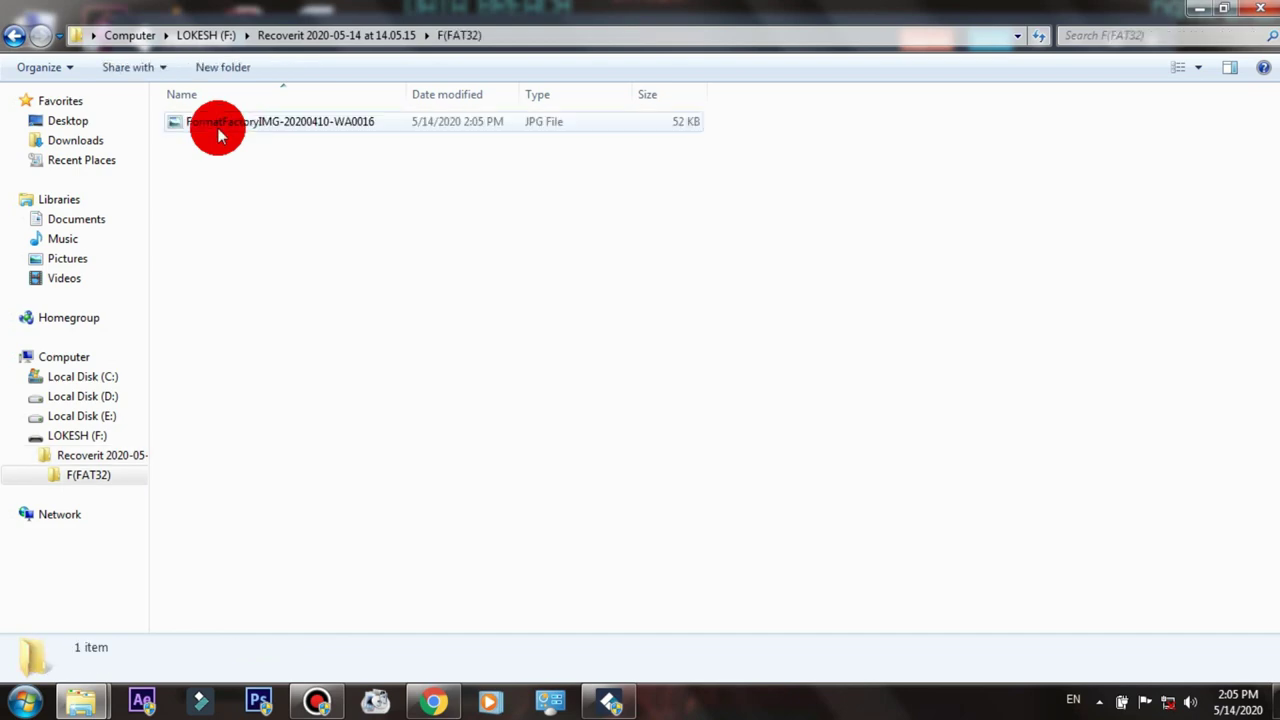
{"action": "left_click", "coordinate": [220, 135]}
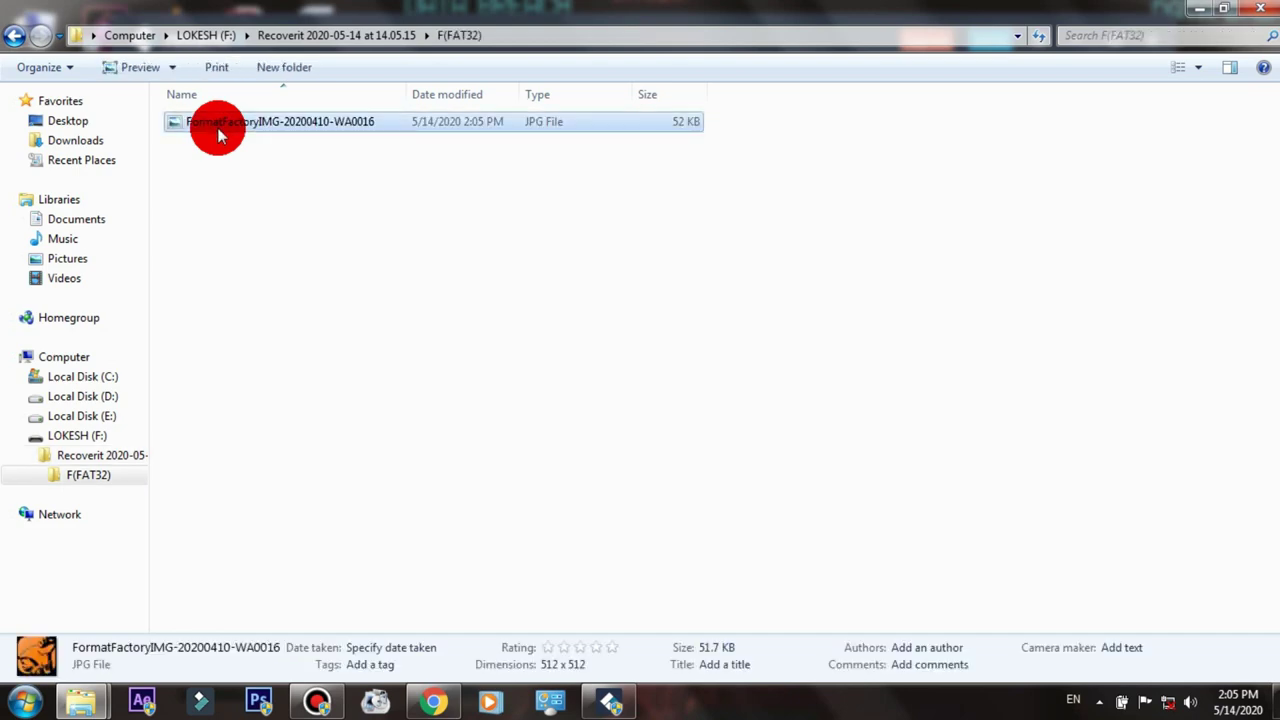
{"action": "double_click", "coordinate": [220, 135]}
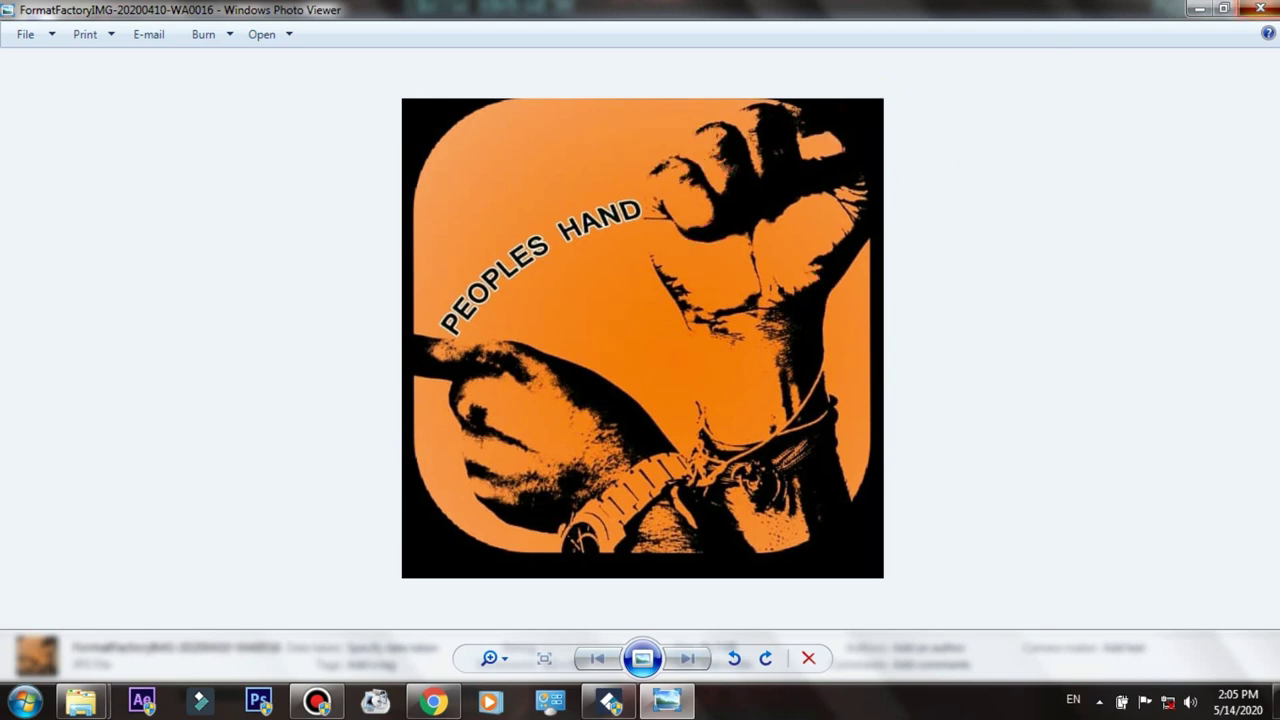
Close the photo viewer and the recovered files' folder window, and cancel the Recoverit activation prompt
{"action": "left_click", "coordinate": [1259, 9]}
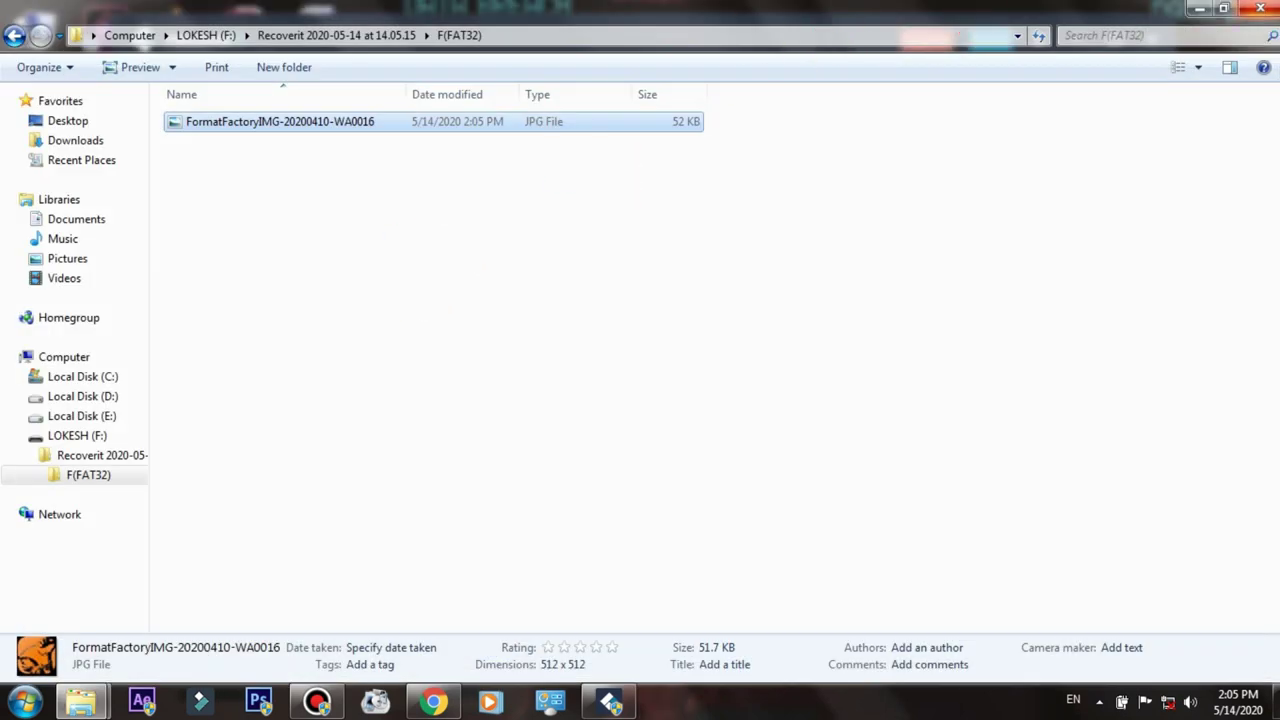
{"action": "left_click", "coordinate": [1259, 9]}
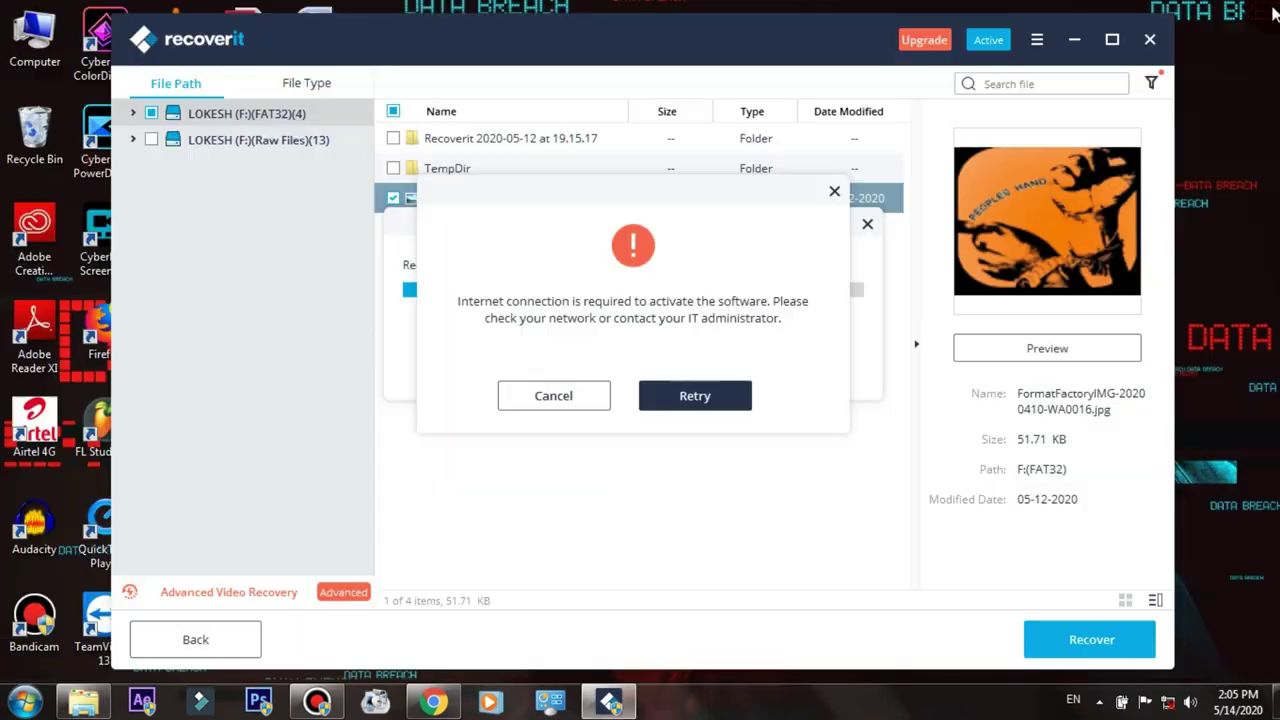
{"action": "left_click", "coordinate": [587, 393]}
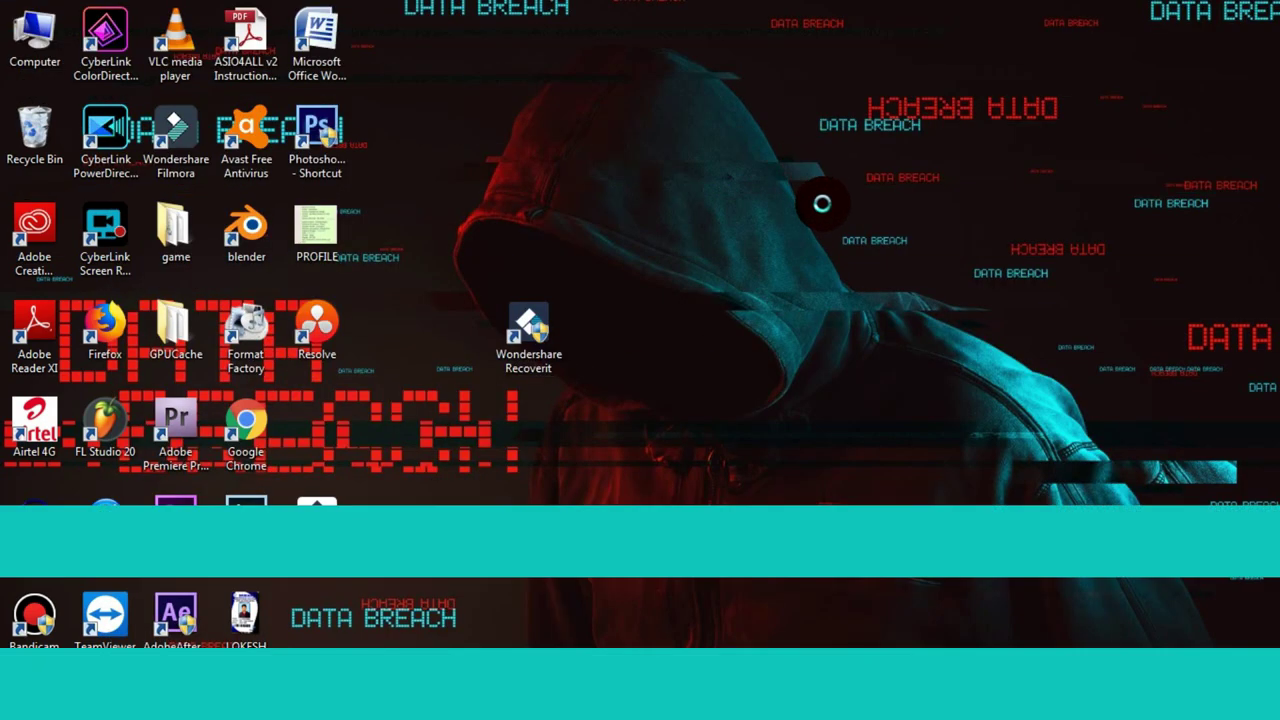